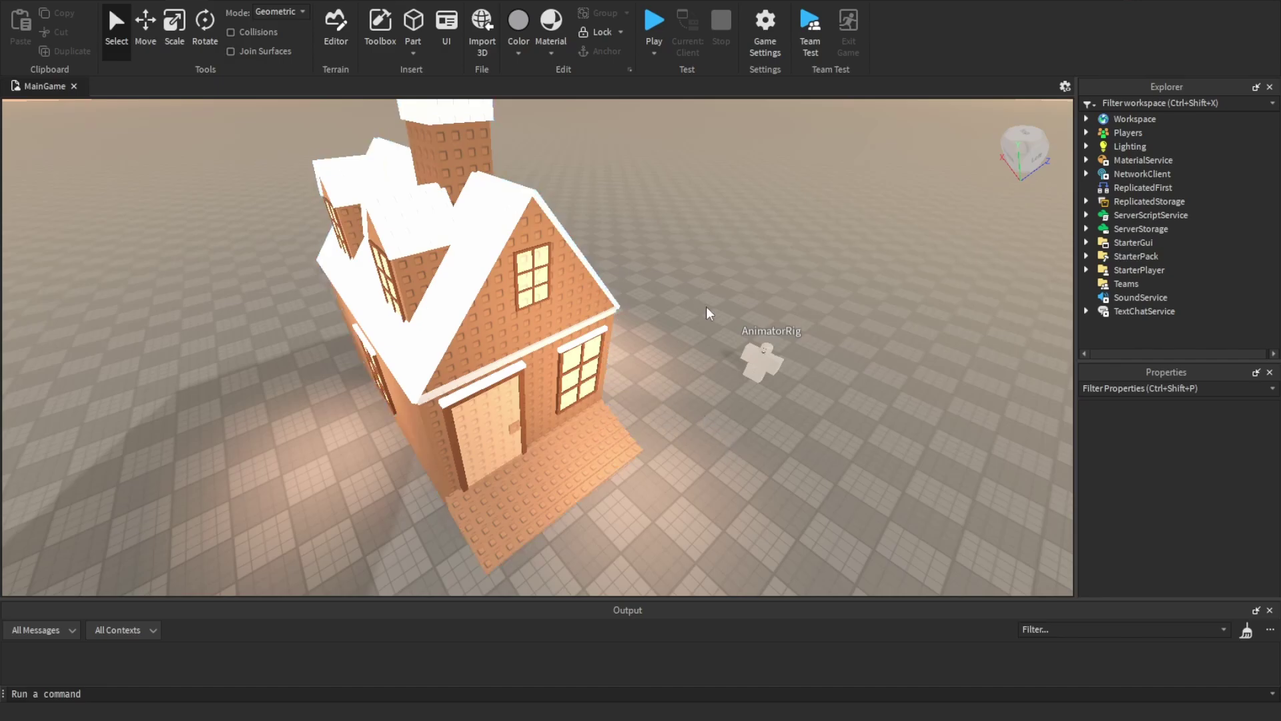
pyautogui.press('s')
pyautogui.press('d')
pyautogui.moveTo(706, 311); pyautogui.dragTo(702, 304, button='right')
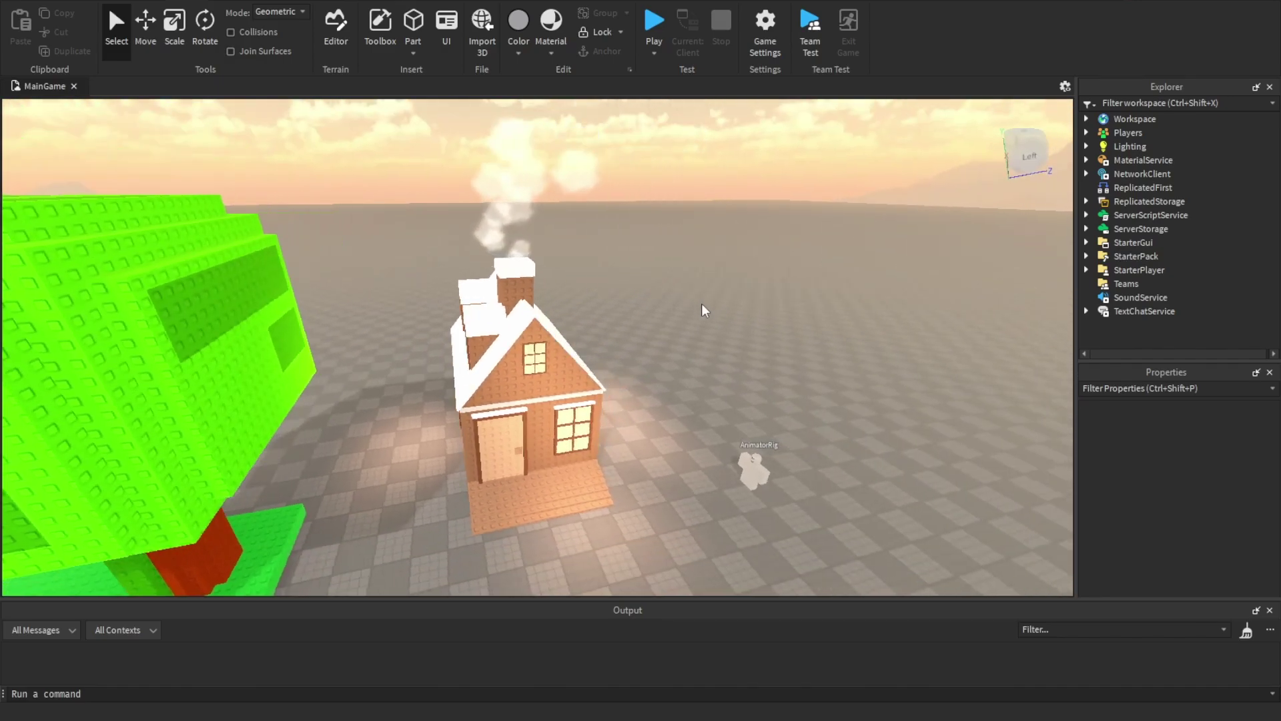
pyautogui.click(398, 2)
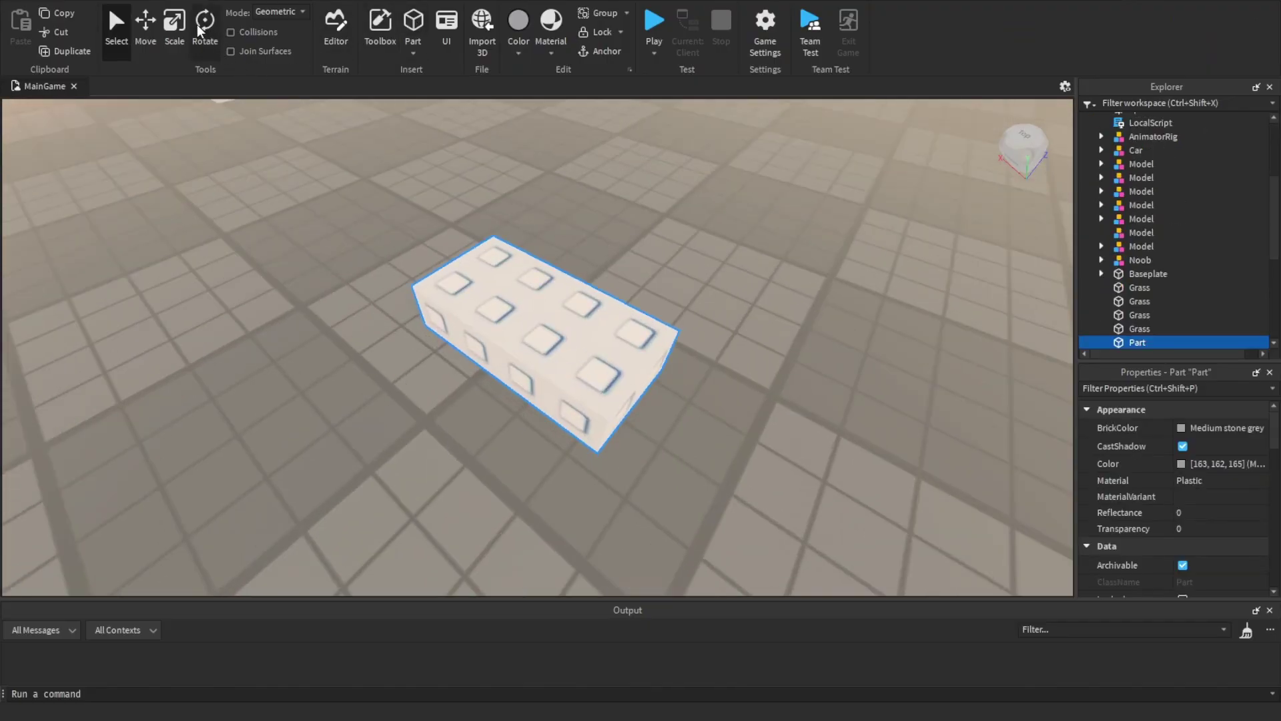
# Raise the selected part off the baseplate and rotate it to a steep diagonal tilt.
pyautogui.click(198, 30)
pyautogui.moveTo(427, 307); pyautogui.dragTo(460, 272, button='right')
pyautogui.scroll(-3, 460, 272)
pyautogui.click(143, 29)
pyautogui.moveTo(508, 291)
pyautogui.mouseDown()
pyautogui.moveTo(506, 194)
pyautogui.moveTo(521, 240)
pyautogui.moveTo(507, 267)
pyautogui.mouseUp()
pyautogui.click(205, 41)
pyautogui.scroll(3, 633, 288)
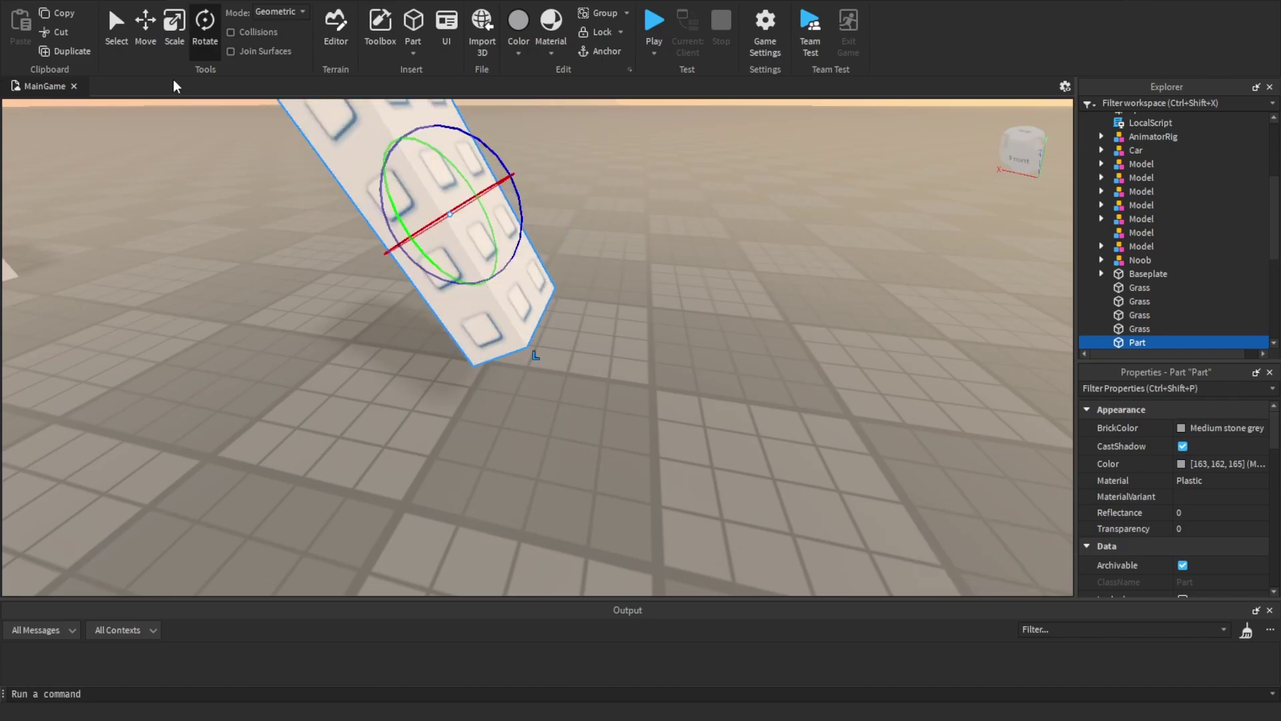
# Move the tilted part along its local axes with the Move tool.
pyautogui.click(142, 37)
pyautogui.moveTo(615, 327); pyautogui.dragTo(581, 267, button='right')
pyautogui.scroll(-3, 614, 327)
pyautogui.press('d')
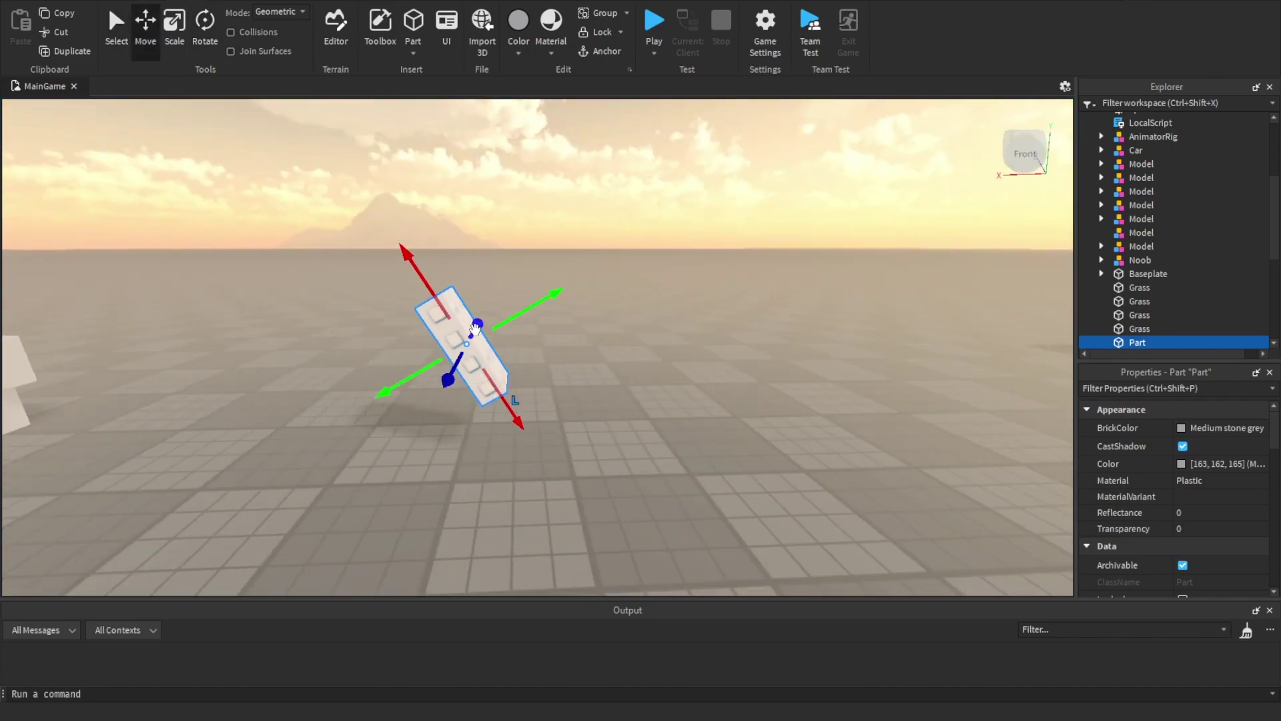
pyautogui.moveTo(575, 346); pyautogui.dragTo(467, 346, button='right')
pyautogui.scroll(3, 575, 346)
pyautogui.scroll(-3, 576, 344)
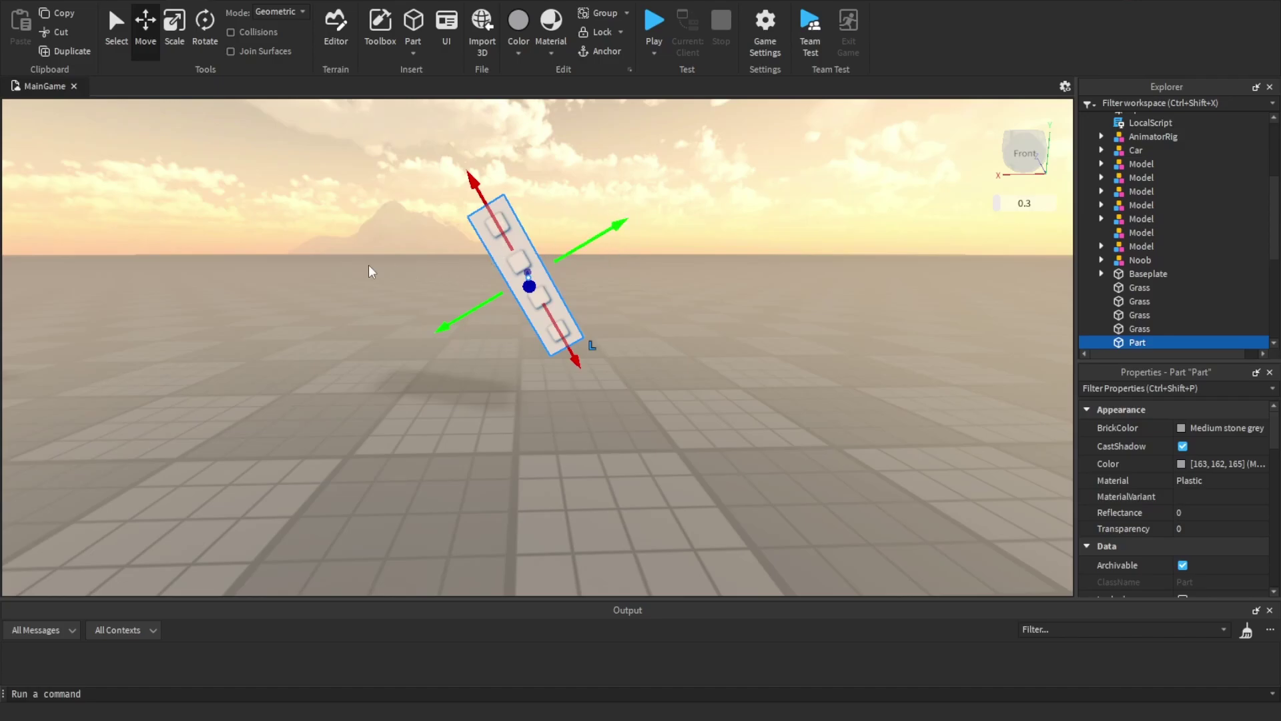
pyautogui.moveTo(571, 252)
pyautogui.mouseDown()
pyautogui.moveTo(446, 287)
pyautogui.moveTo(571, 251)
pyautogui.mouseUp()
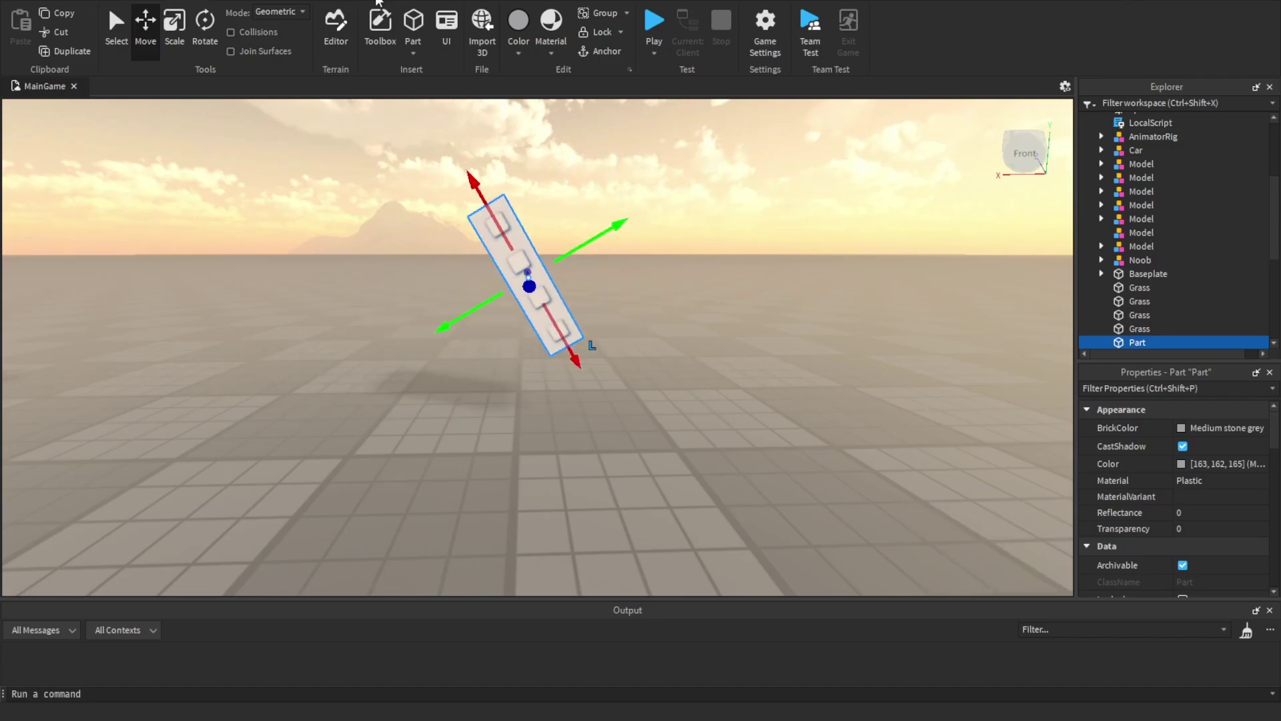
# Try moving the tilted part along the global axes with Building Tools by F3X, then close that plugin.
pyautogui.click(421, 1)
pyautogui.click(515, 30)
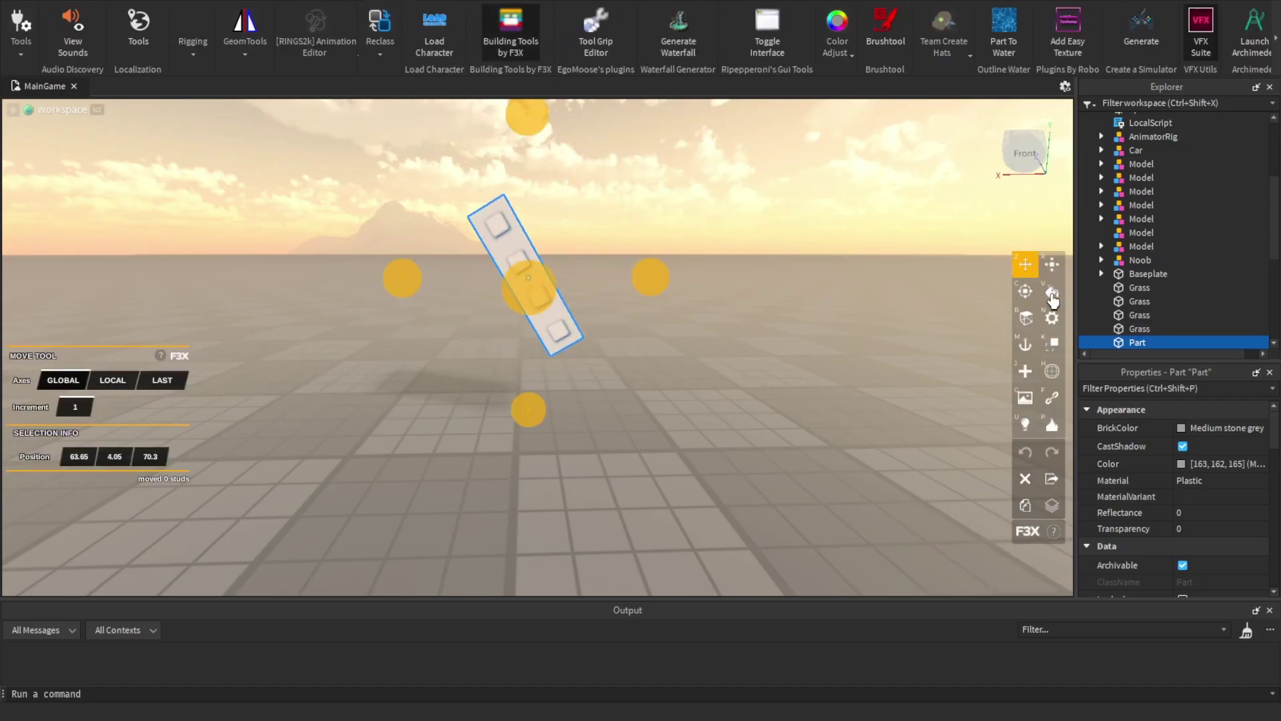
pyautogui.moveTo(651, 282); pyautogui.dragTo(791, 280)
pyautogui.moveTo(792, 382); pyautogui.dragTo(645, 316)
pyautogui.click(513, 30)
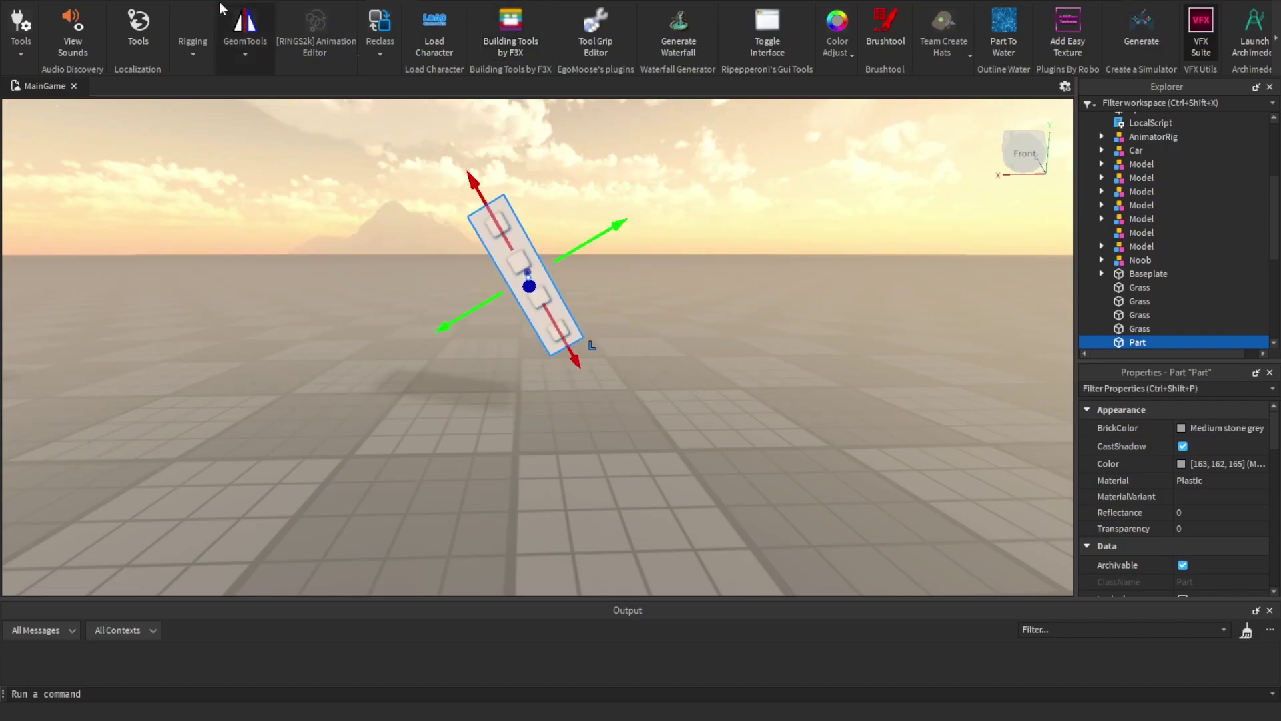
pyautogui.click(220, 3)
# Delete the tilted part standing on the baseplate near the AnimatorRig.
pyautogui.click(772, 300)
pyautogui.moveTo(772, 301); pyautogui.dragTo(623, 237, button='right')
pyautogui.click(620, 234)
pyautogui.click(746, 401)
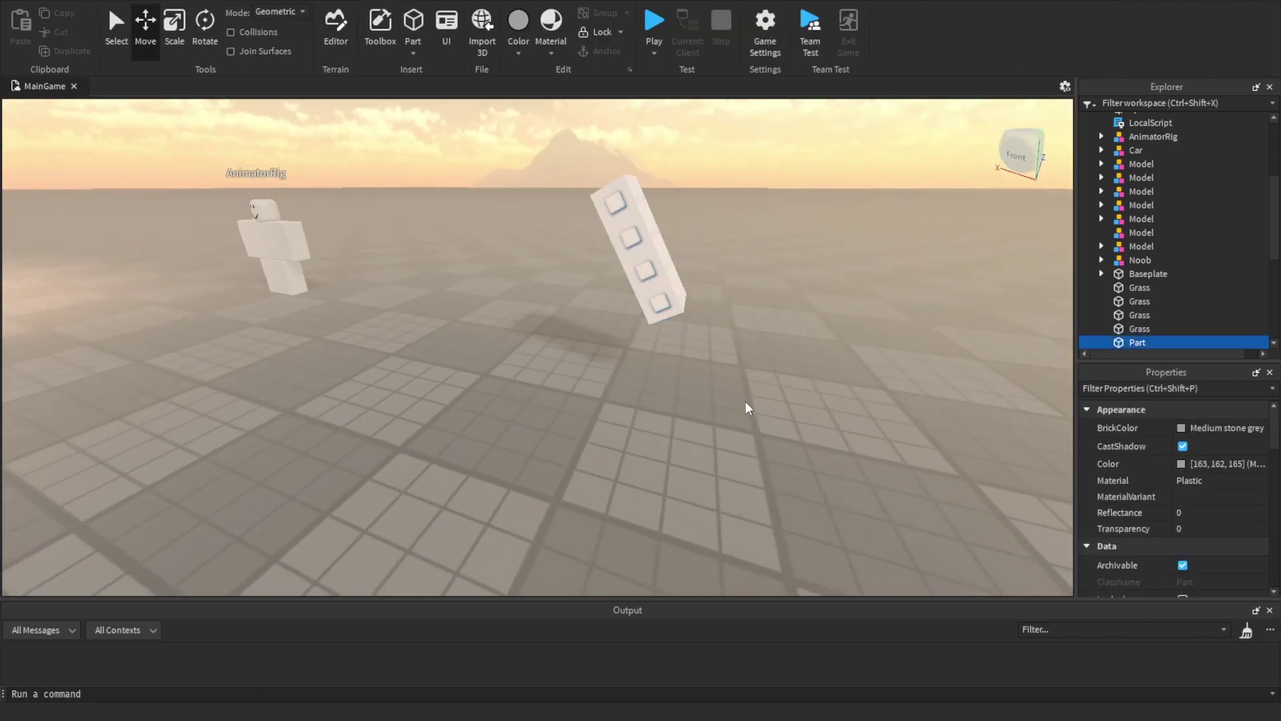
pyautogui.click(350, 2)
pyautogui.moveTo(592, 313); pyautogui.dragTo(593, 313, button='right')
pyautogui.click(609, 299)
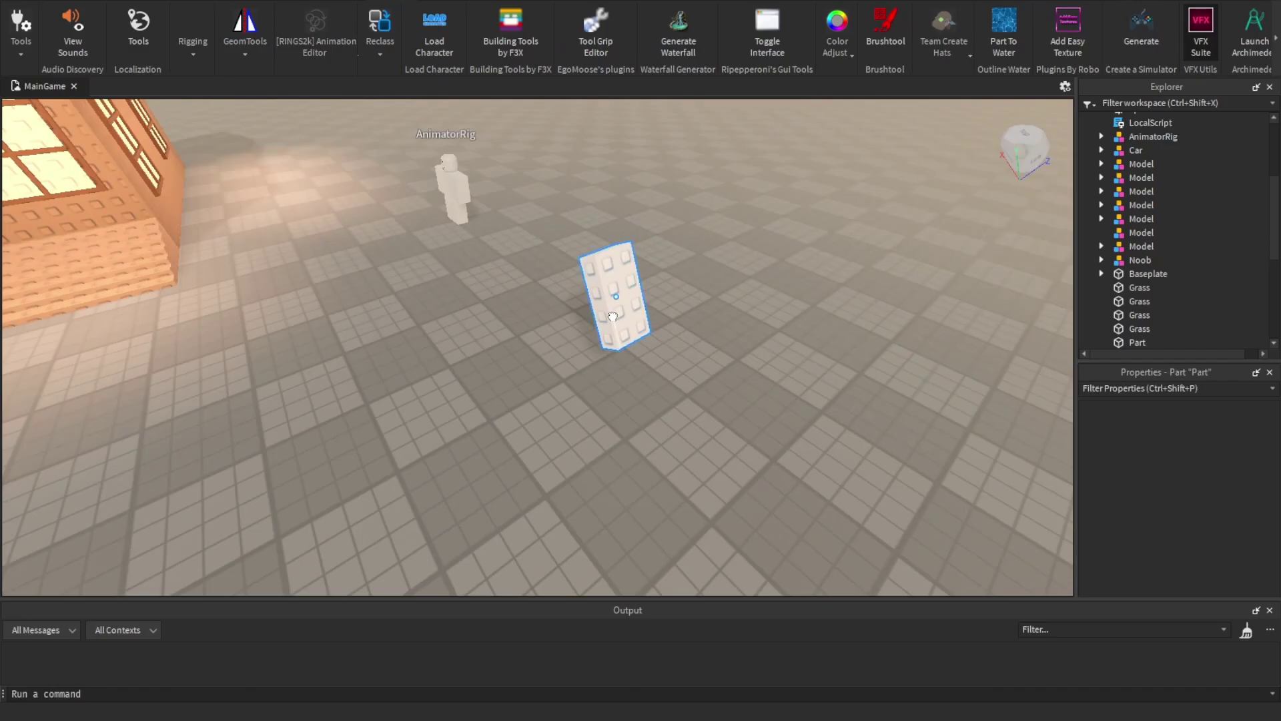
pyautogui.moveTo(711, 431); pyautogui.dragTo(715, 432, button='right')
pyautogui.click(715, 433)
pyautogui.moveTo(598, 316); pyautogui.dragTo(592, 428)
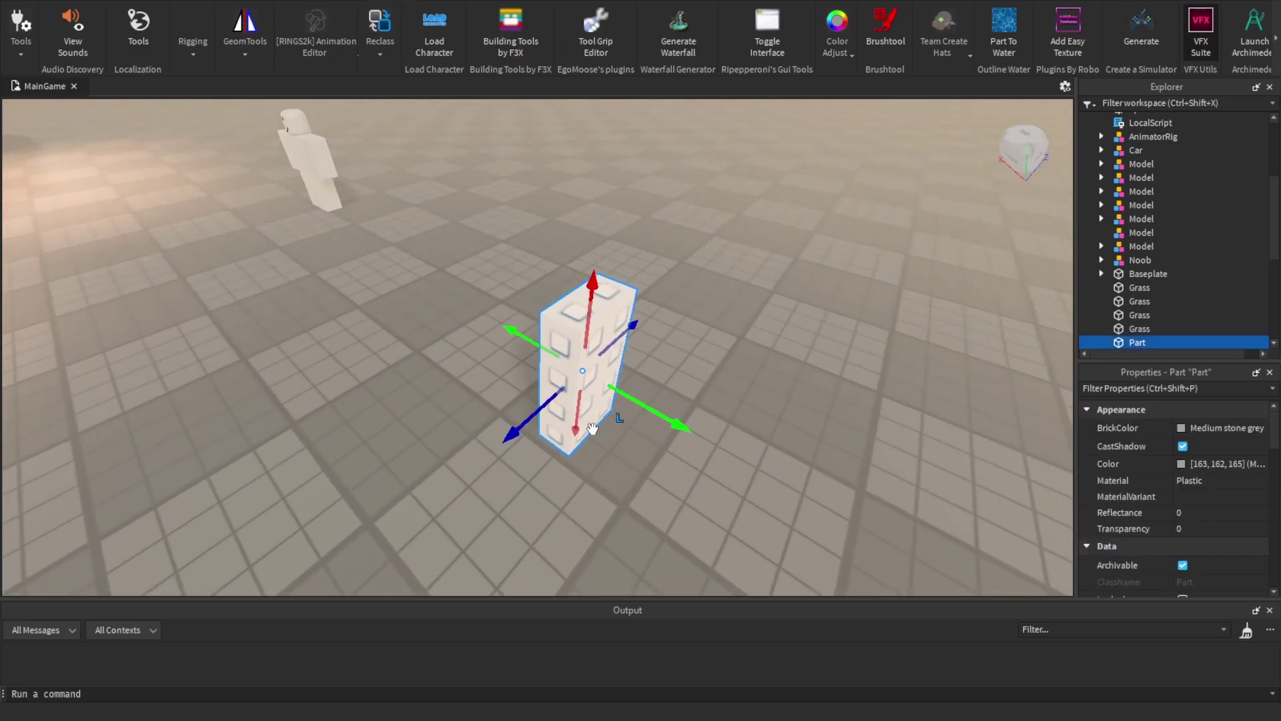
pyautogui.press('Delete')
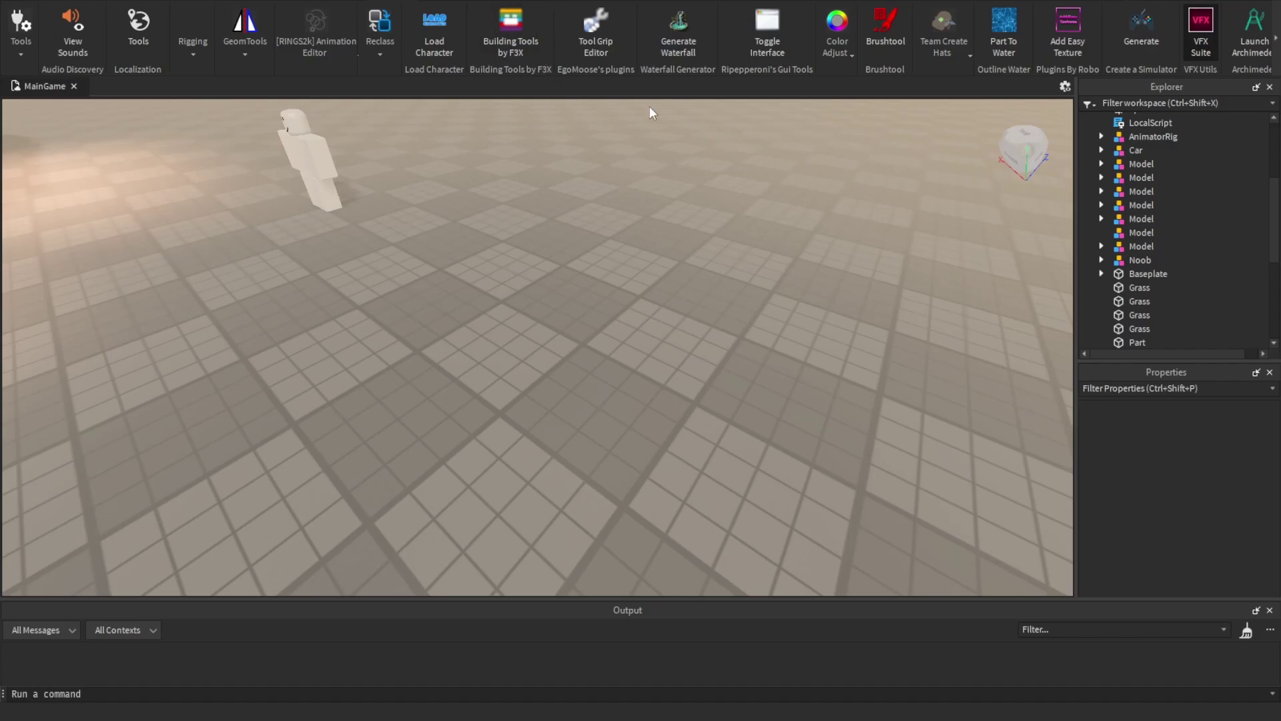
# Review the tools offered by the GeomTools plugin and examine the roof, dormers and walls of the house.
pyautogui.moveTo(631, 212); pyautogui.dragTo(634, 204, button='right')
pyautogui.press('s')
pyautogui.press('a')
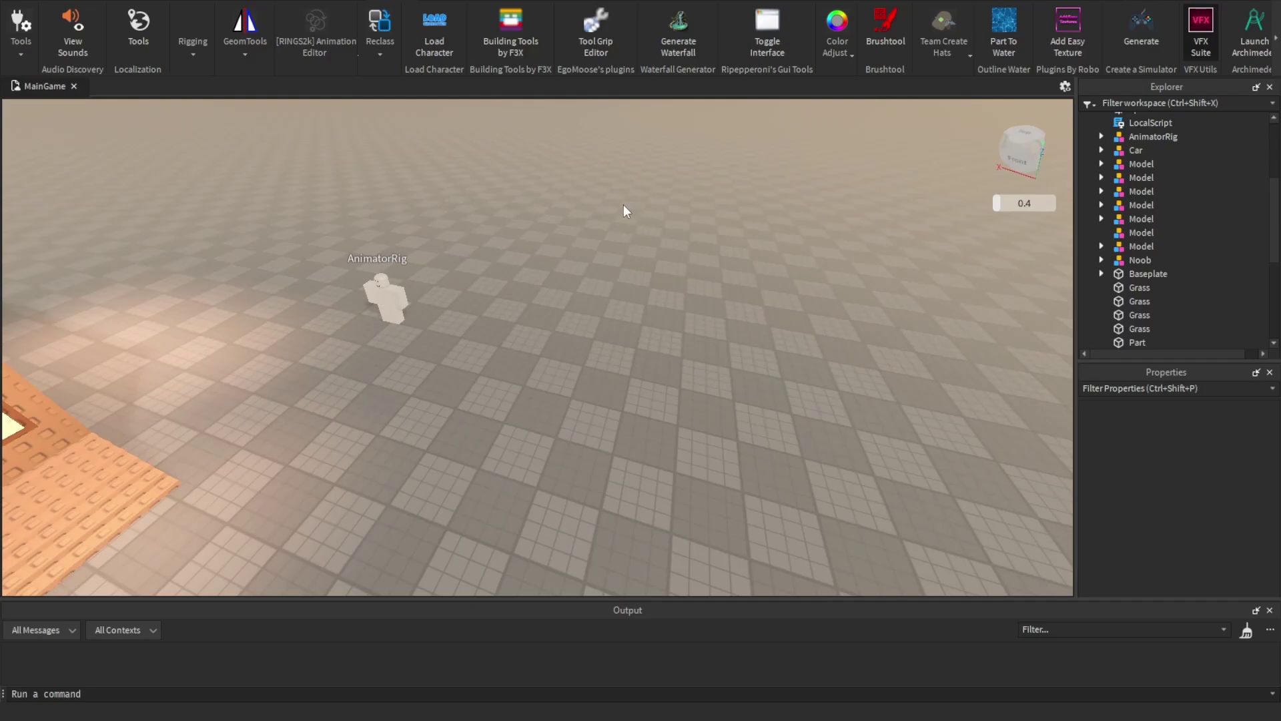
pyautogui.click(247, 58)
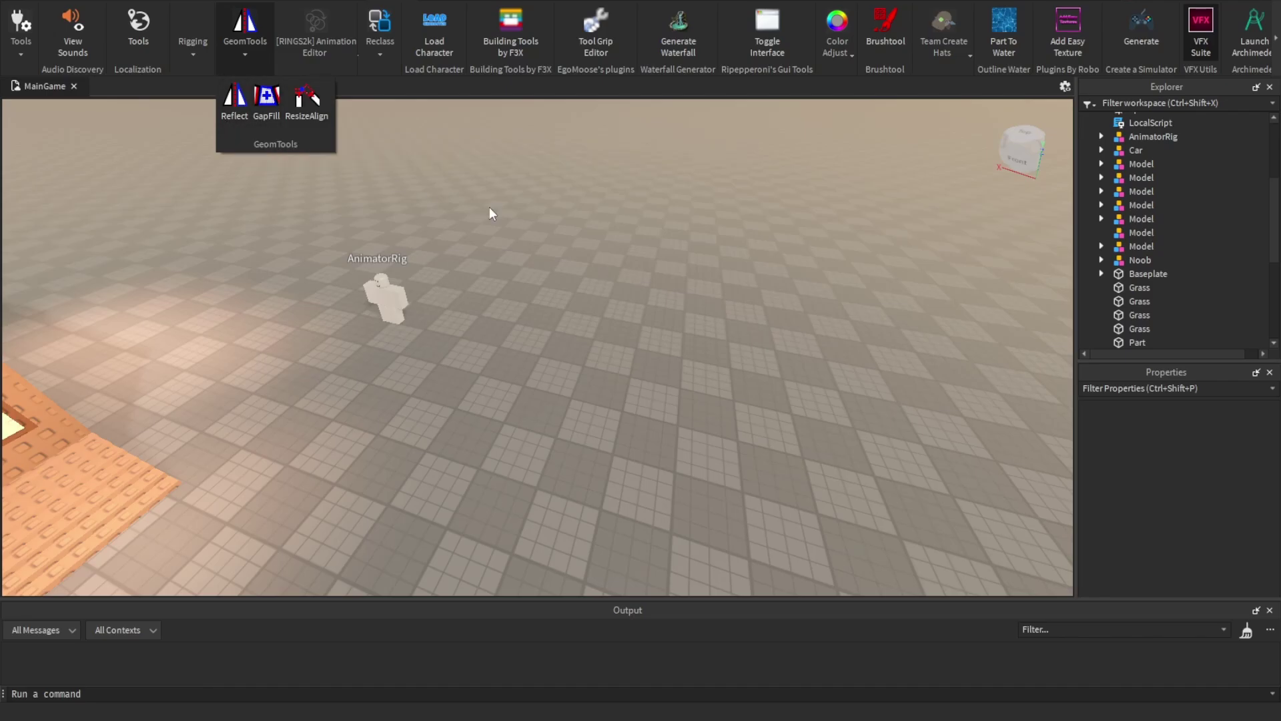
pyautogui.moveTo(489, 207); pyautogui.dragTo(490, 208, button='right')
pyautogui.press('w')
pyautogui.scroll(3, 512, 334)
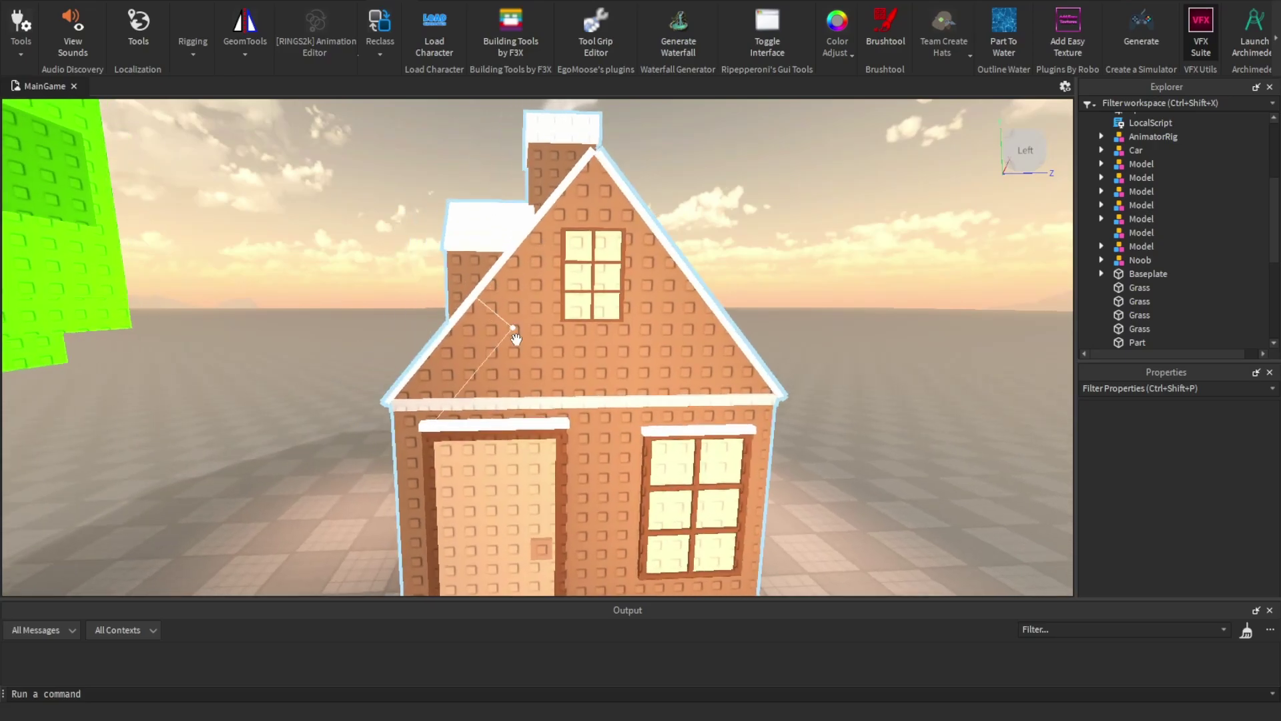
pyautogui.moveTo(477, 309); pyautogui.dragTo(508, 313, button='right')
pyautogui.press('a')
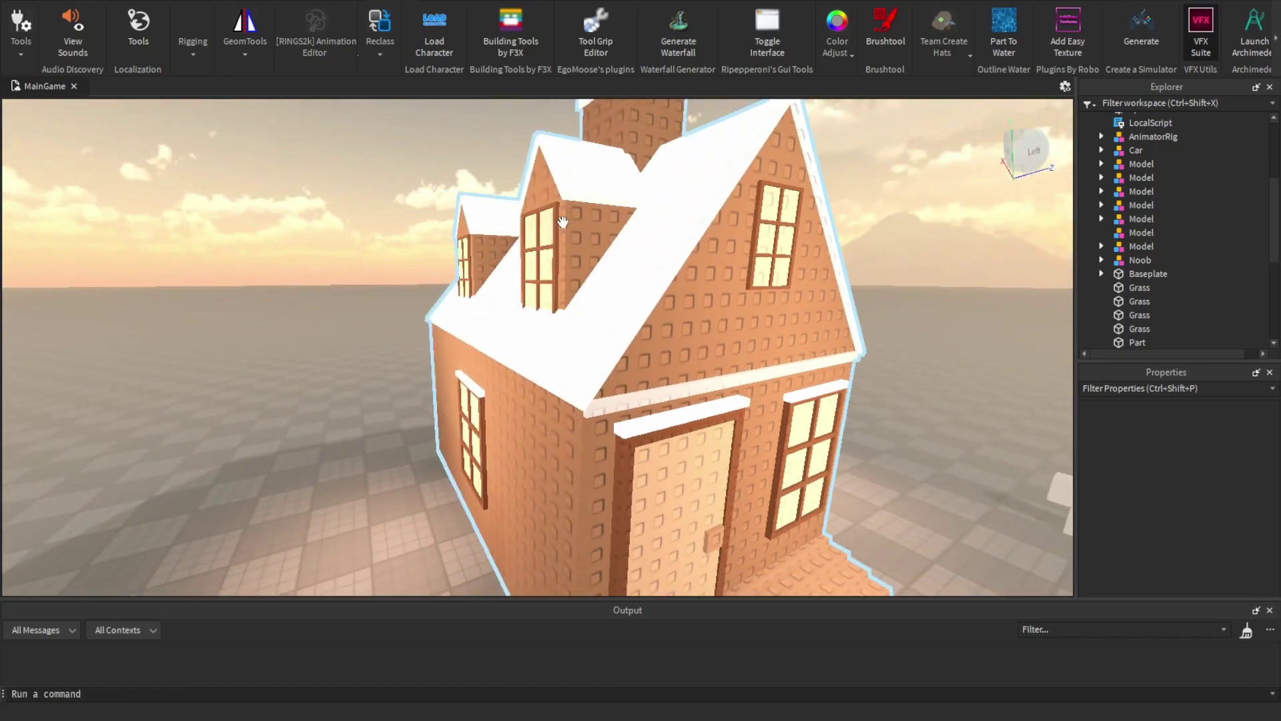
pyautogui.press('d')
pyautogui.moveTo(618, 243); pyautogui.dragTo(642, 265, button='right')
pyautogui.press('s')
pyautogui.click(241, 23)
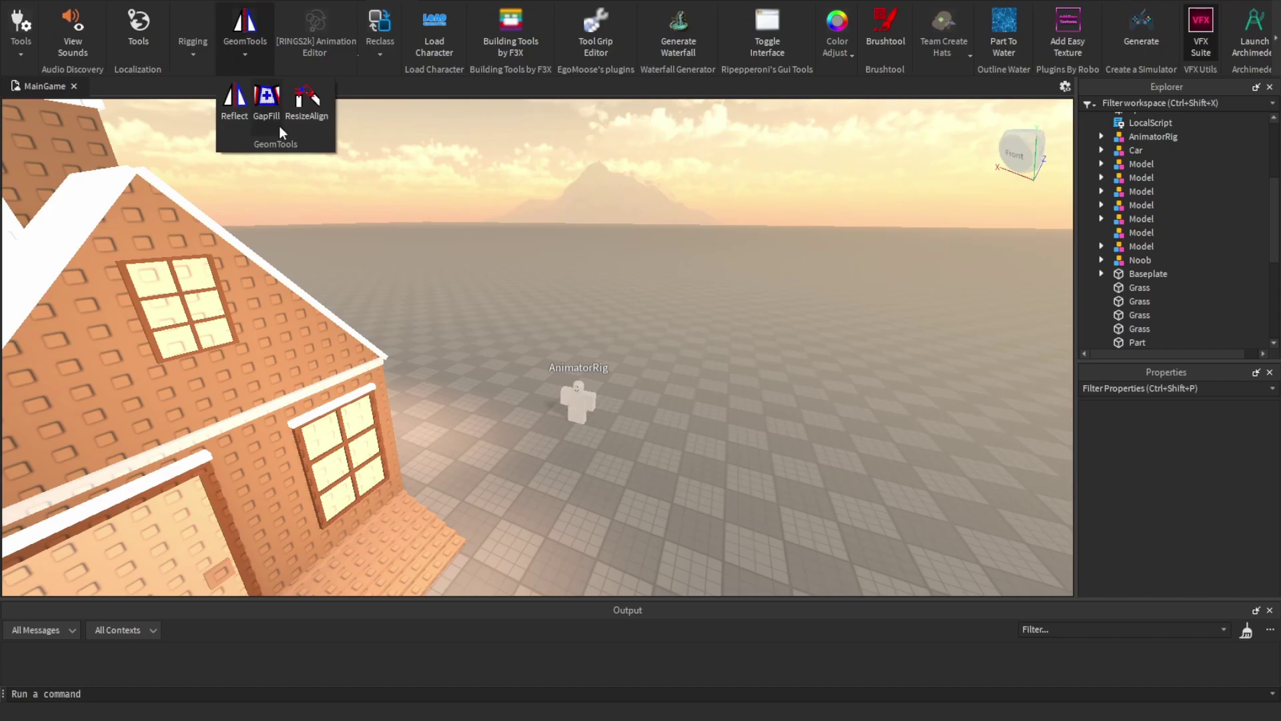
pyautogui.moveTo(609, 195); pyautogui.dragTo(614, 199, button='right')
pyautogui.press('w')
# Insert a part on the baseplate and place a duplicate beside it, shifting the copy 2.5 along its Z axis.
pyautogui.click(201, 1)
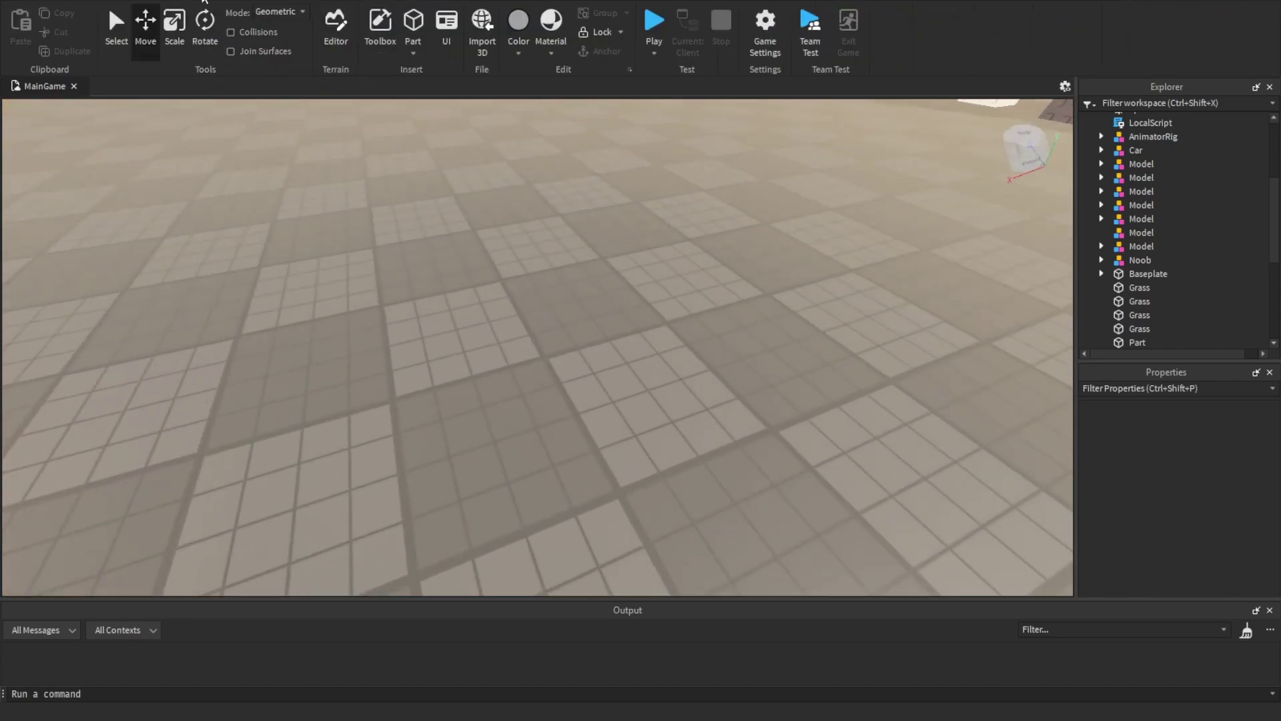
pyautogui.click(413, 24)
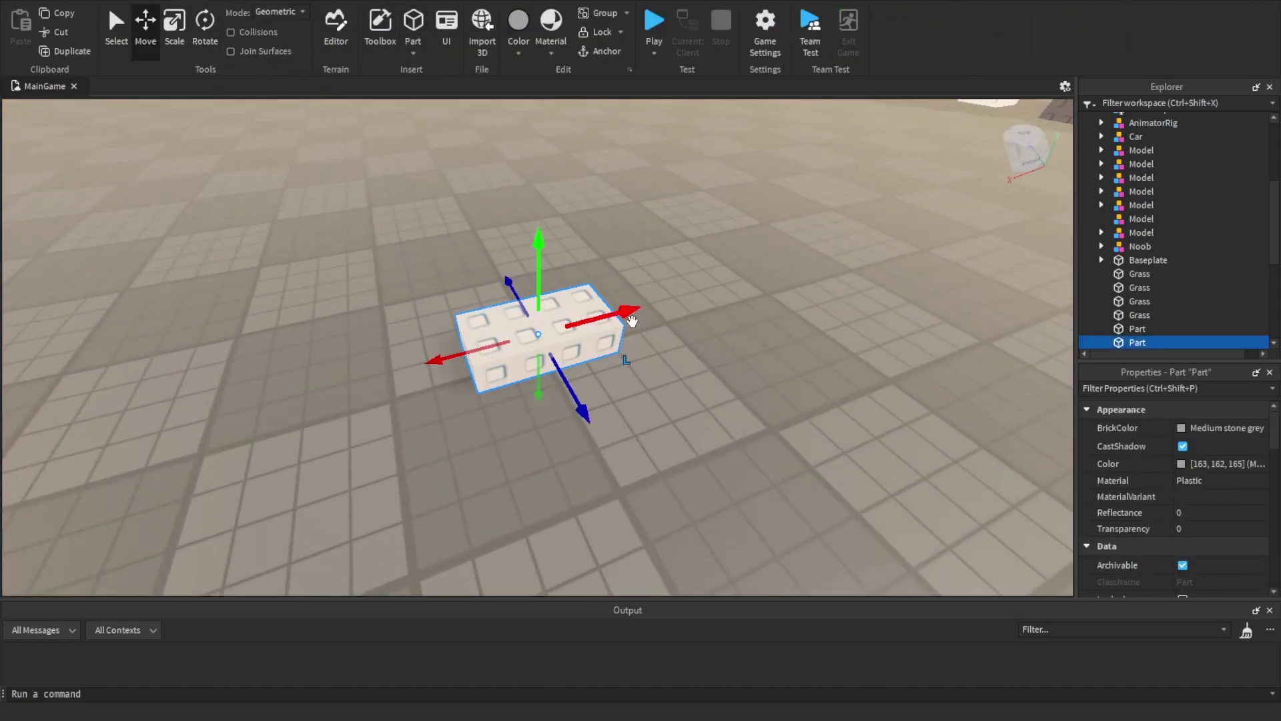
pyautogui.hotkey('ctrl', 'd')
pyautogui.moveTo(631, 318); pyautogui.dragTo(761, 282)
pyautogui.press('d')
pyautogui.moveTo(613, 350); pyautogui.dragTo(648, 420)
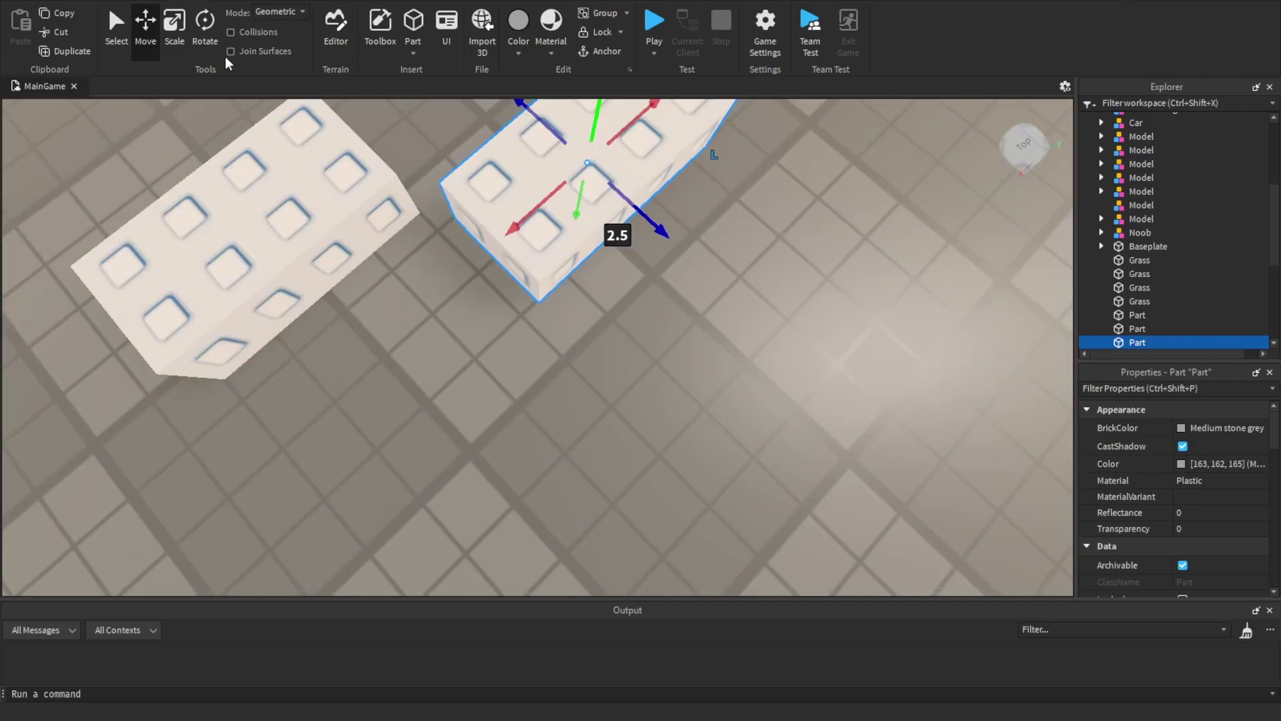
# Rotate the duplicate at an angle and move it 0.8 along Z and 0.95 along X to overlap the original's corner.
pyautogui.click(205, 29)
pyautogui.scroll(-2, 595, 287)
pyautogui.moveTo(601, 299); pyautogui.dragTo(543, 307)
pyautogui.hotkey('ctrl', '2')
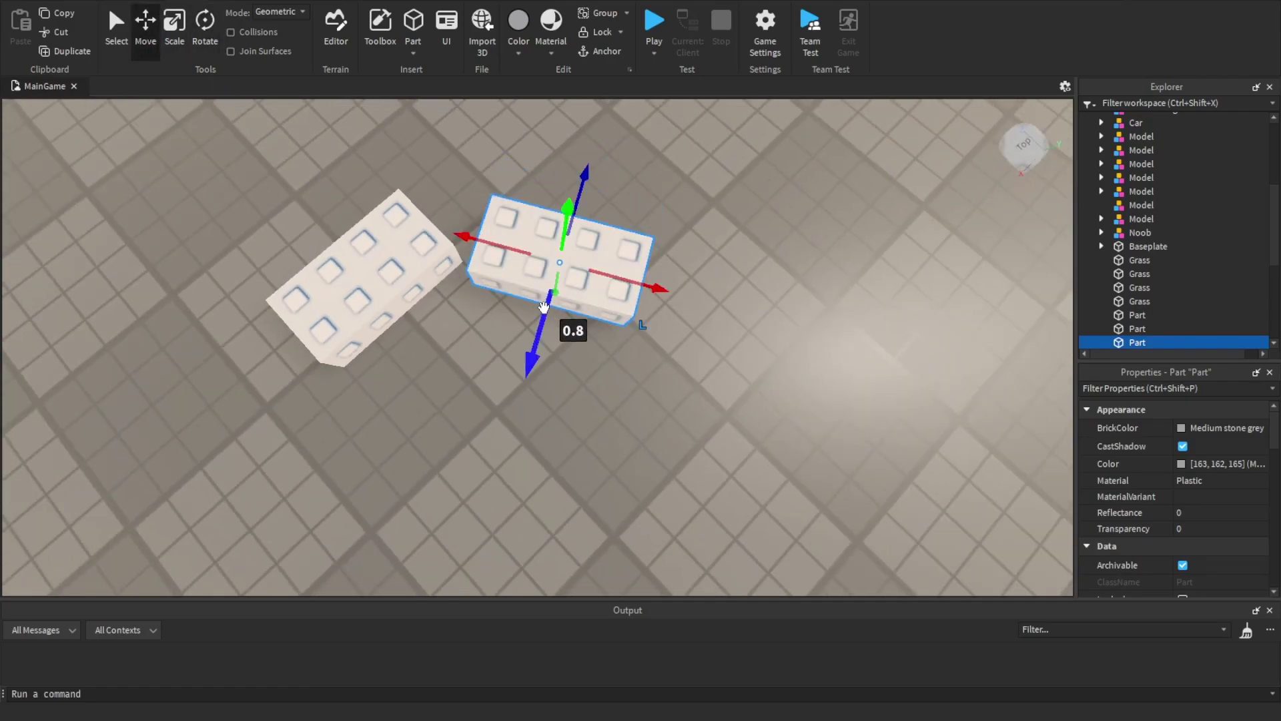
pyautogui.moveTo(494, 244); pyautogui.dragTo(453, 233)
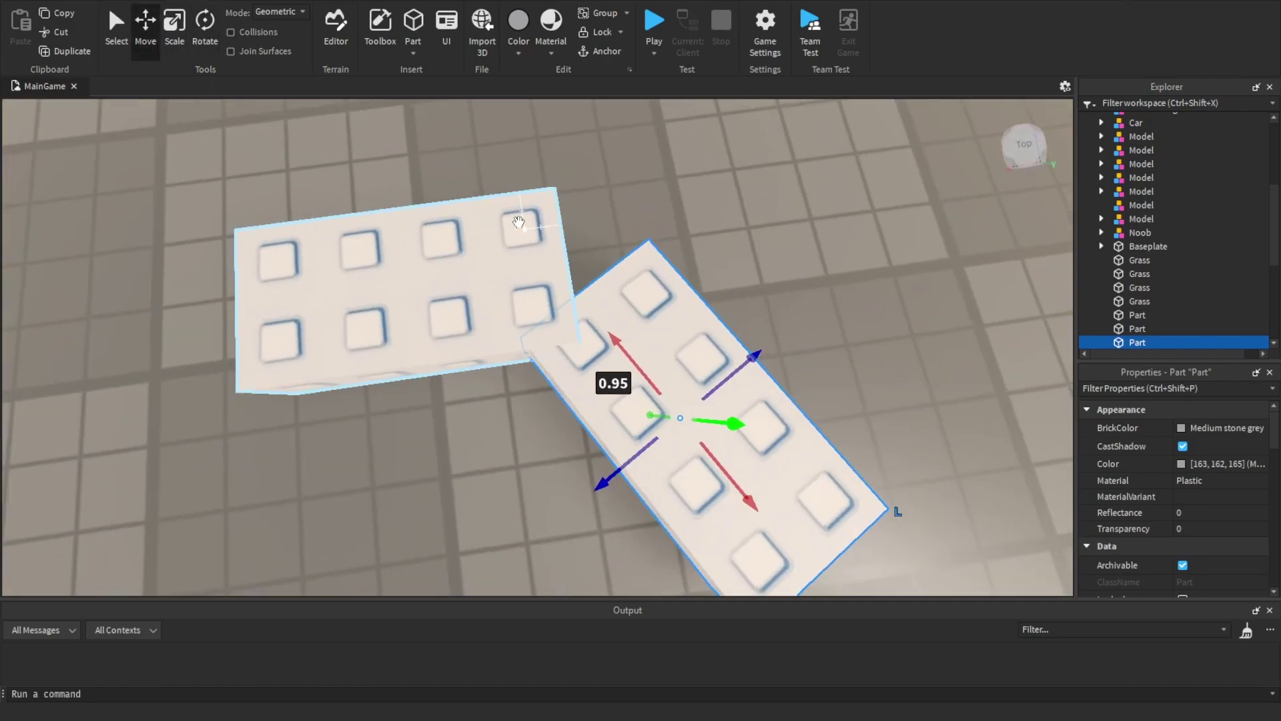
# Delete both overlapping parts from the baseplate.
pyautogui.press('d')
pyautogui.click(435, 222)
pyautogui.press('a')
pyautogui.scroll(-2, 625, 204)
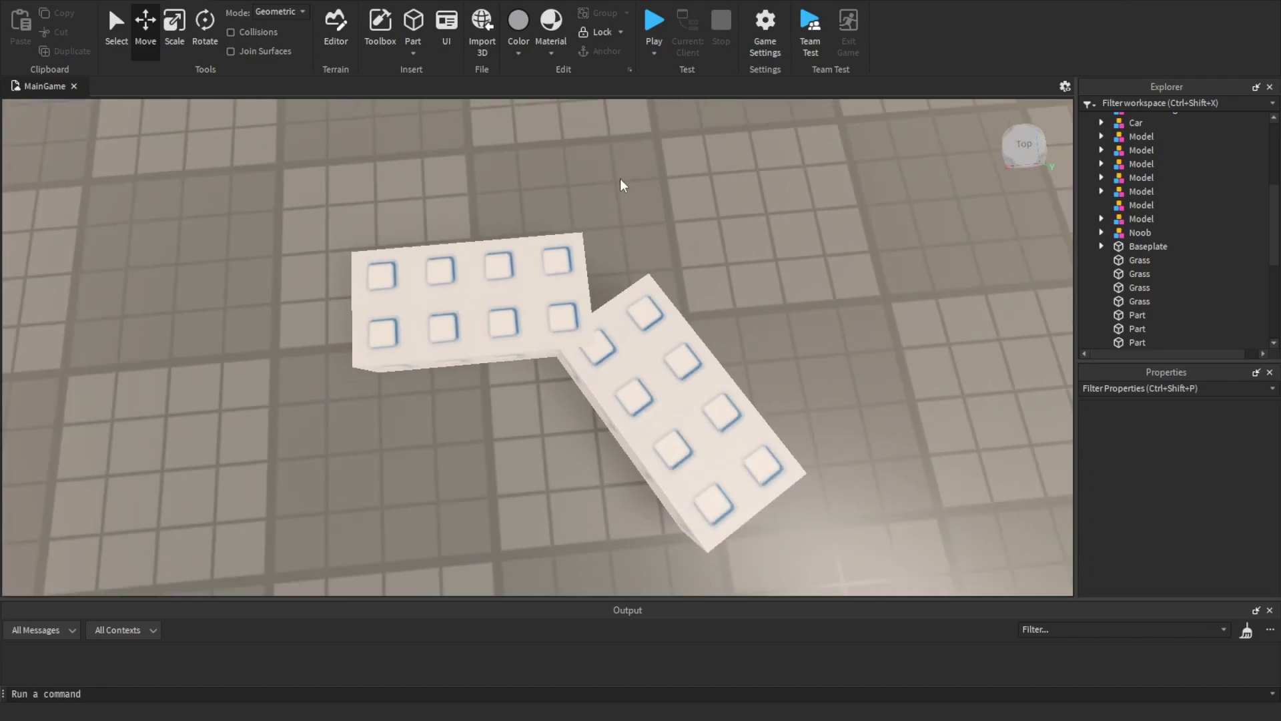
pyautogui.click(497, 265)
pyautogui.click(685, 248)
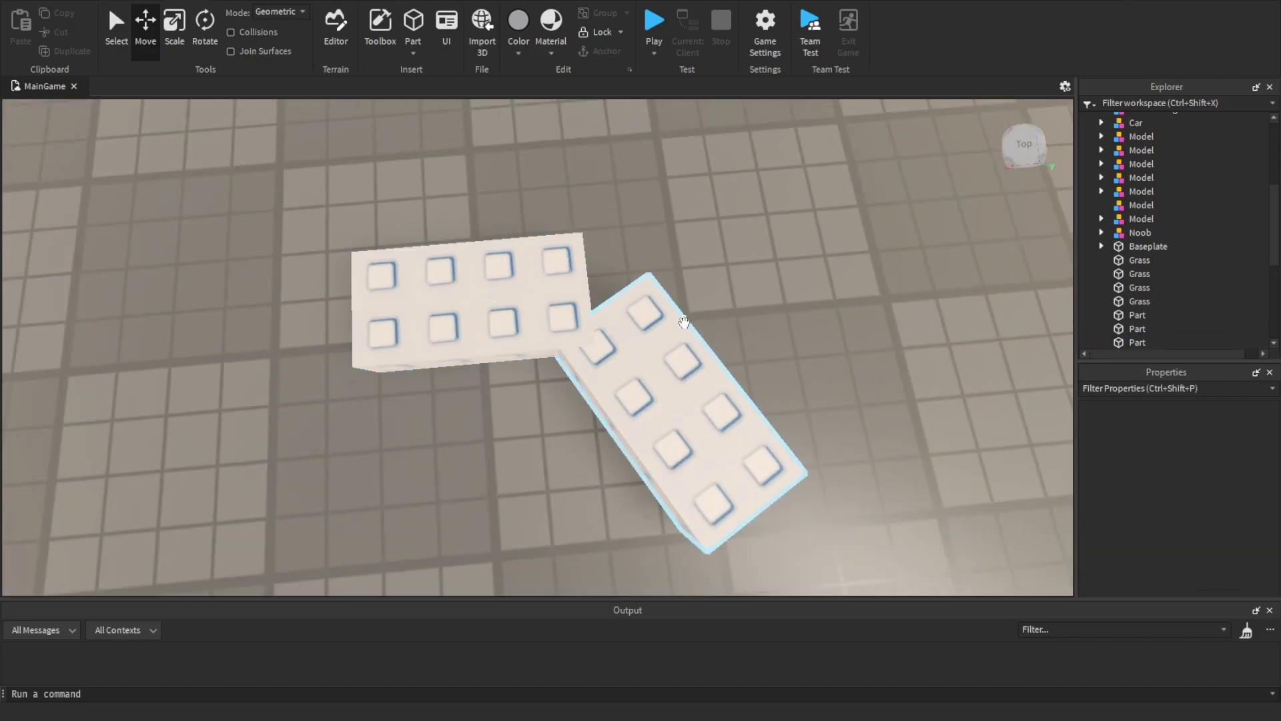
pyautogui.click(682, 343)
pyautogui.click(558, 249)
pyautogui.press('Delete')
pyautogui.click(612, 329)
pyautogui.press('Delete')
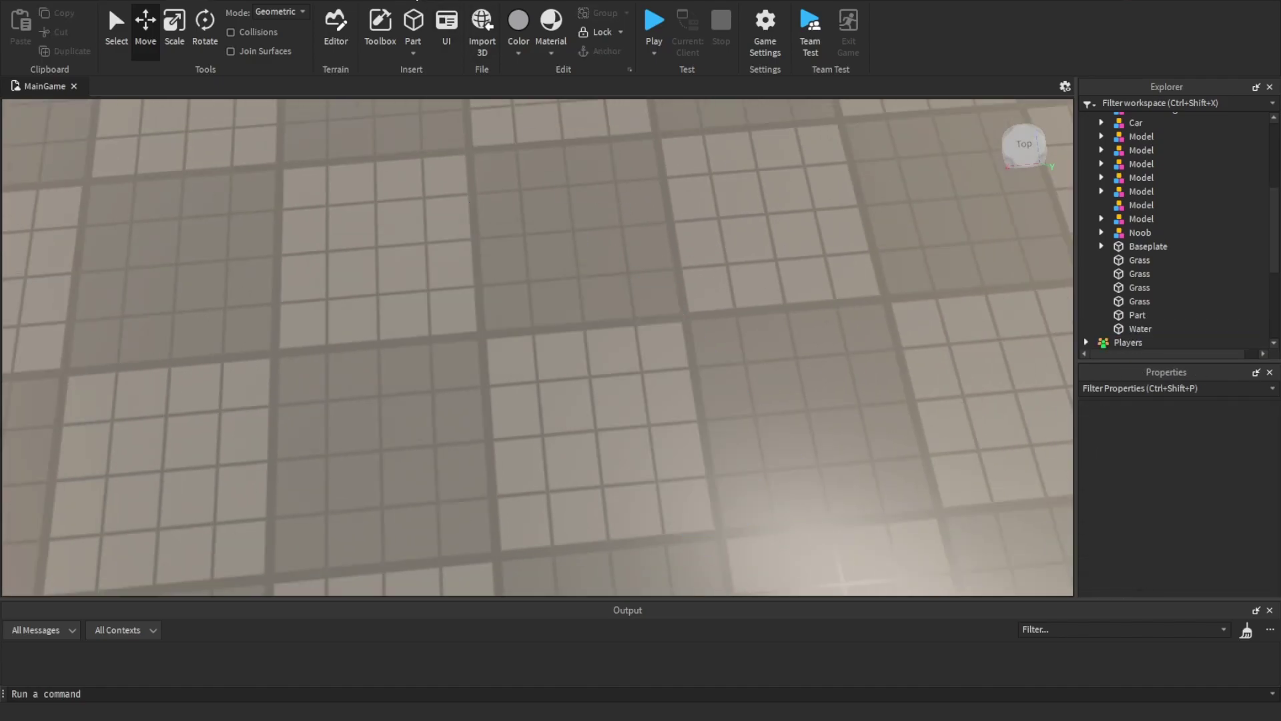
pyautogui.click(331, 2)
pyautogui.click(246, 41)
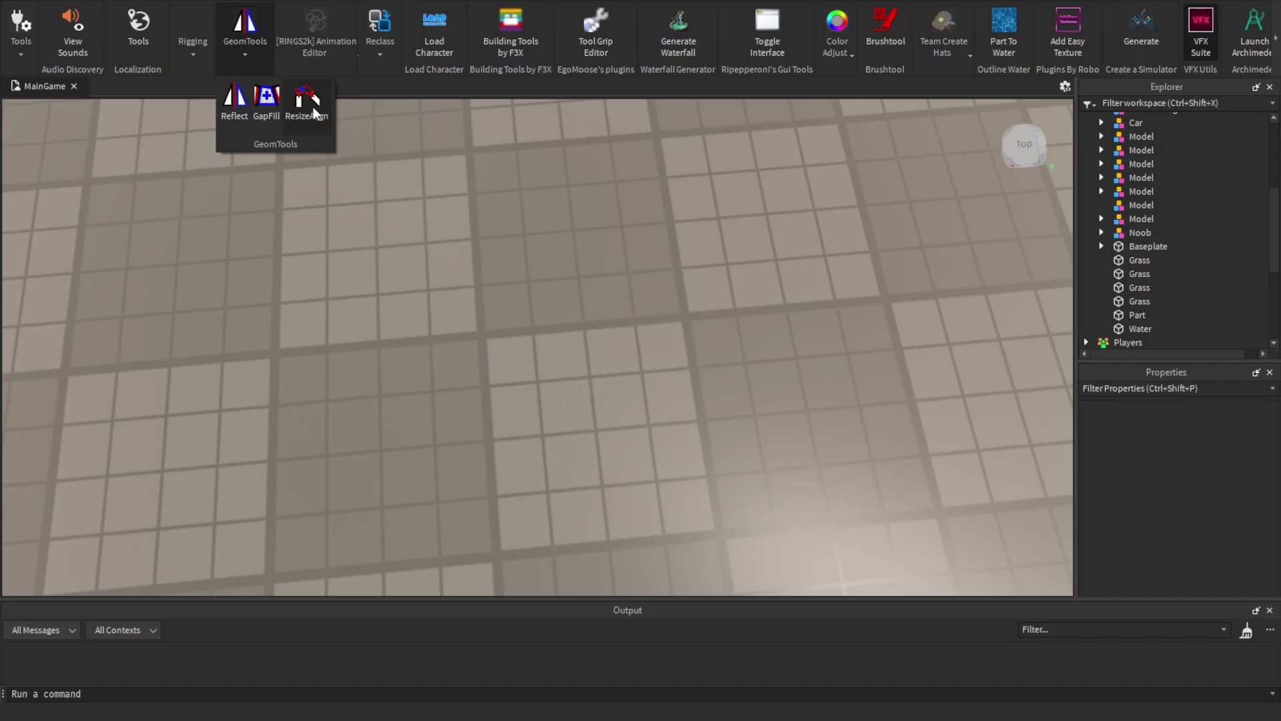
pyautogui.click(427, 194)
pyautogui.click(245, 30)
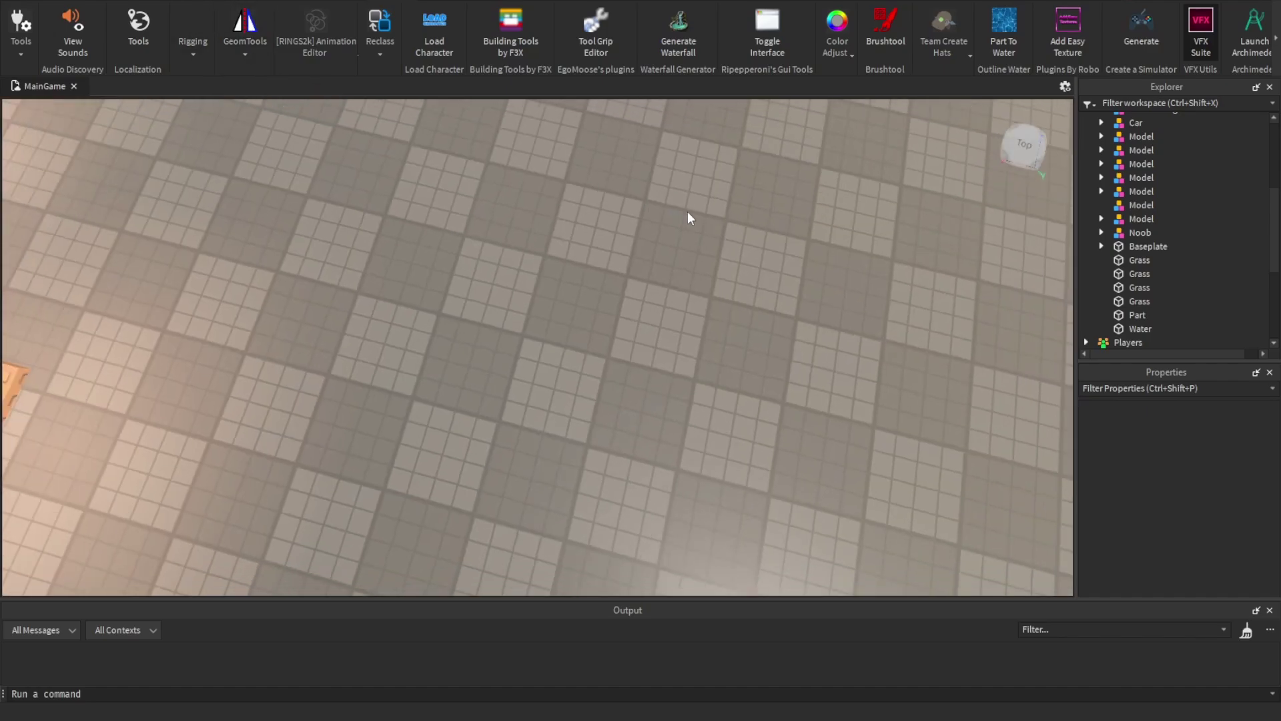
pyautogui.moveTo(687, 211); pyautogui.dragTo(727, 232, button='right')
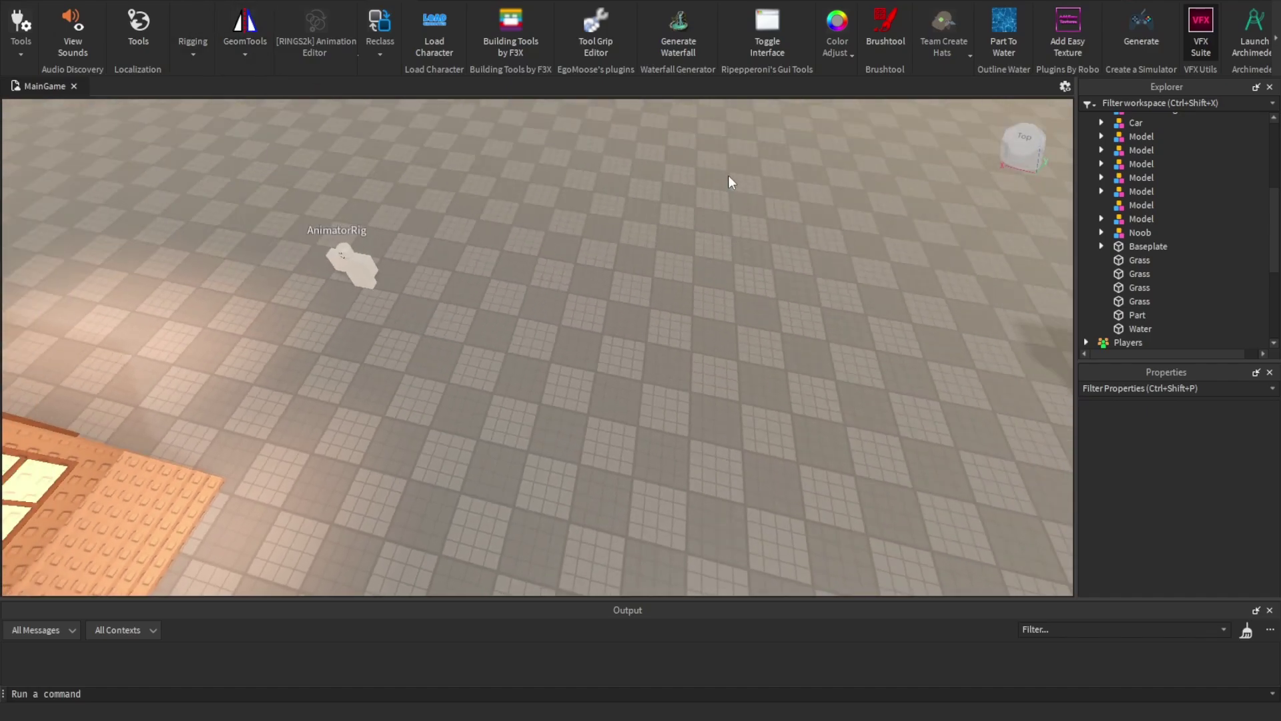
# Launch the Brushtool plugin, look through its placement settings and saved brushes, and activate the brush.
pyautogui.click(883, 33)
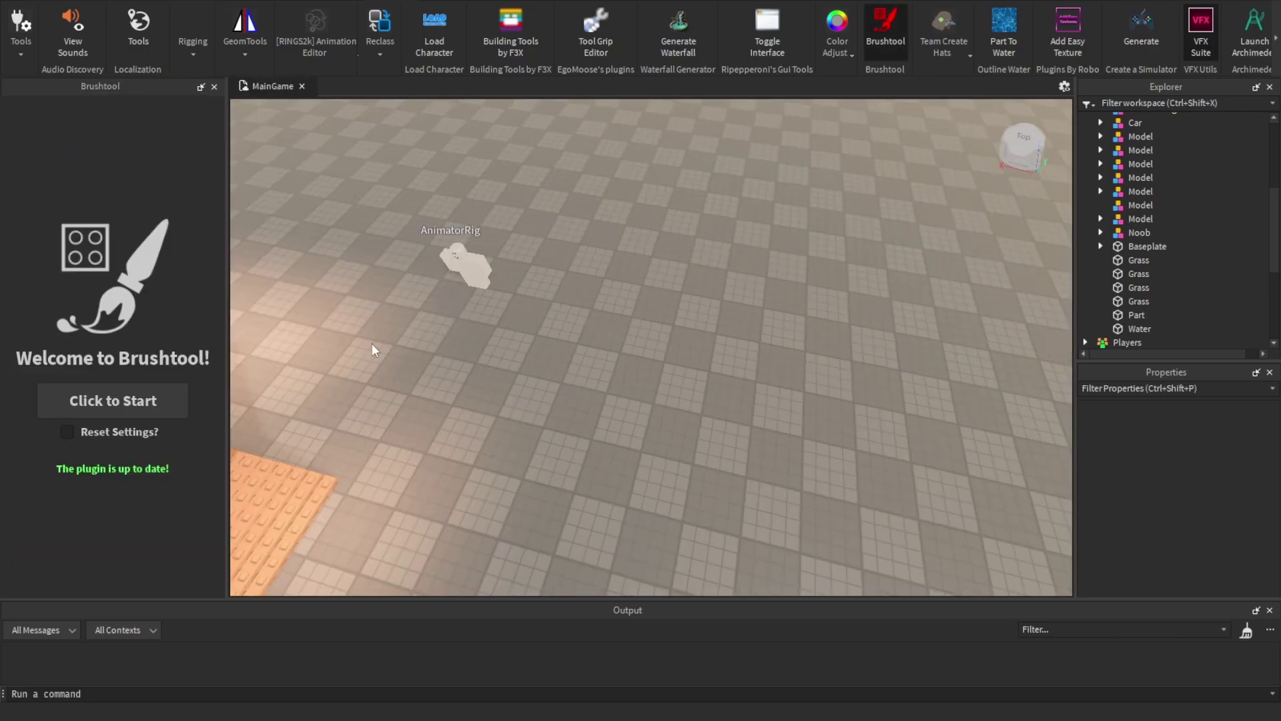
pyautogui.click(150, 415)
pyautogui.moveTo(443, 353); pyautogui.dragTo(443, 354, button='right')
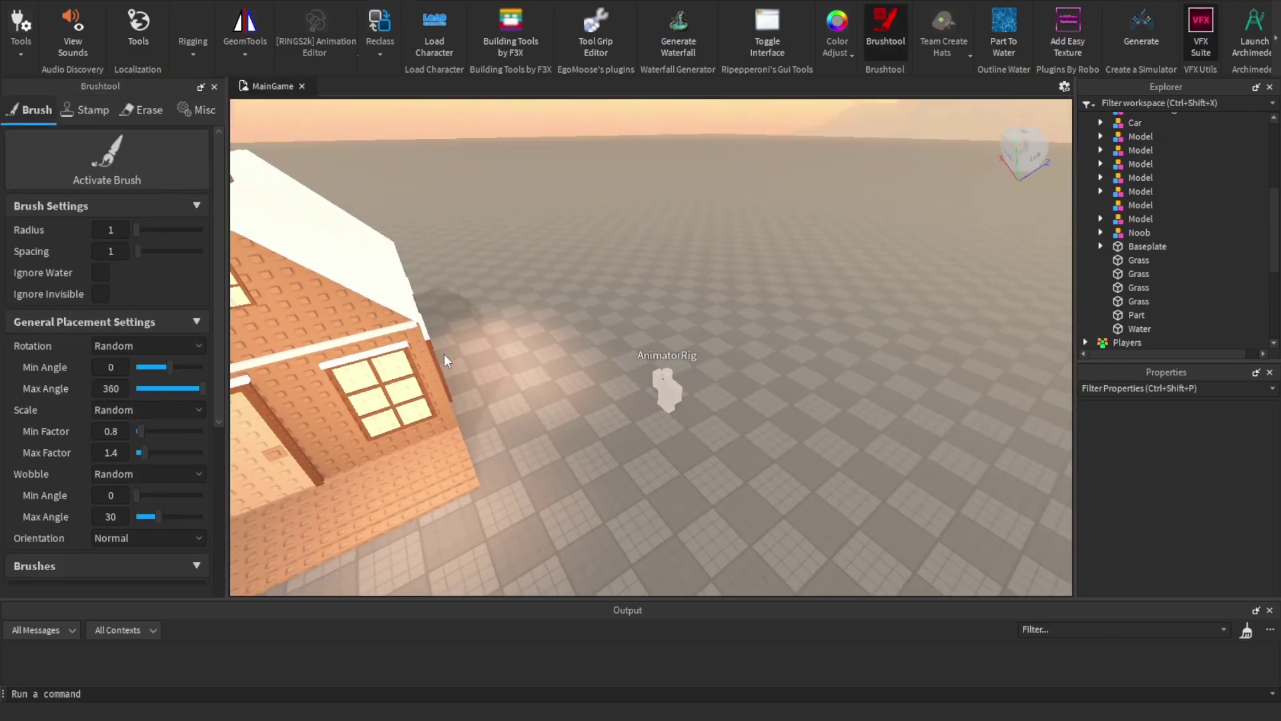
pyautogui.press('s')
pyautogui.moveTo(647, 291); pyautogui.dragTo(647, 291, button='right')
pyautogui.press('w')
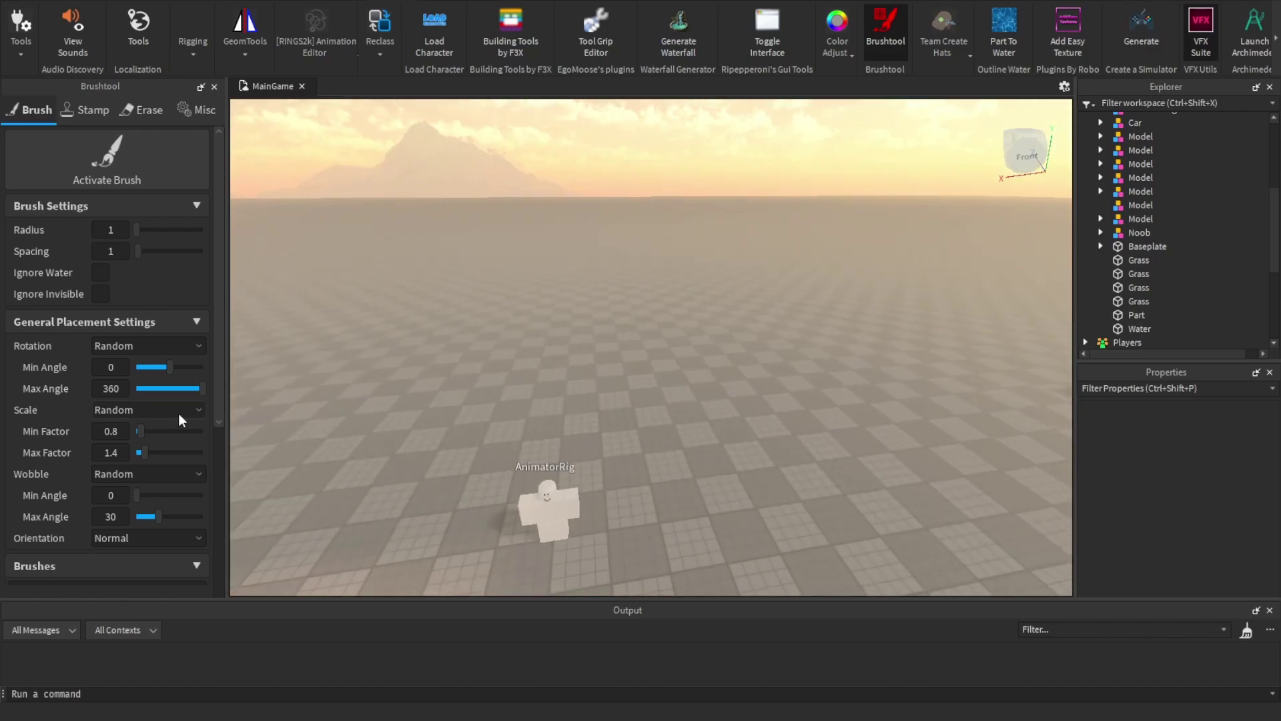
pyautogui.scroll(-5, 126, 400)
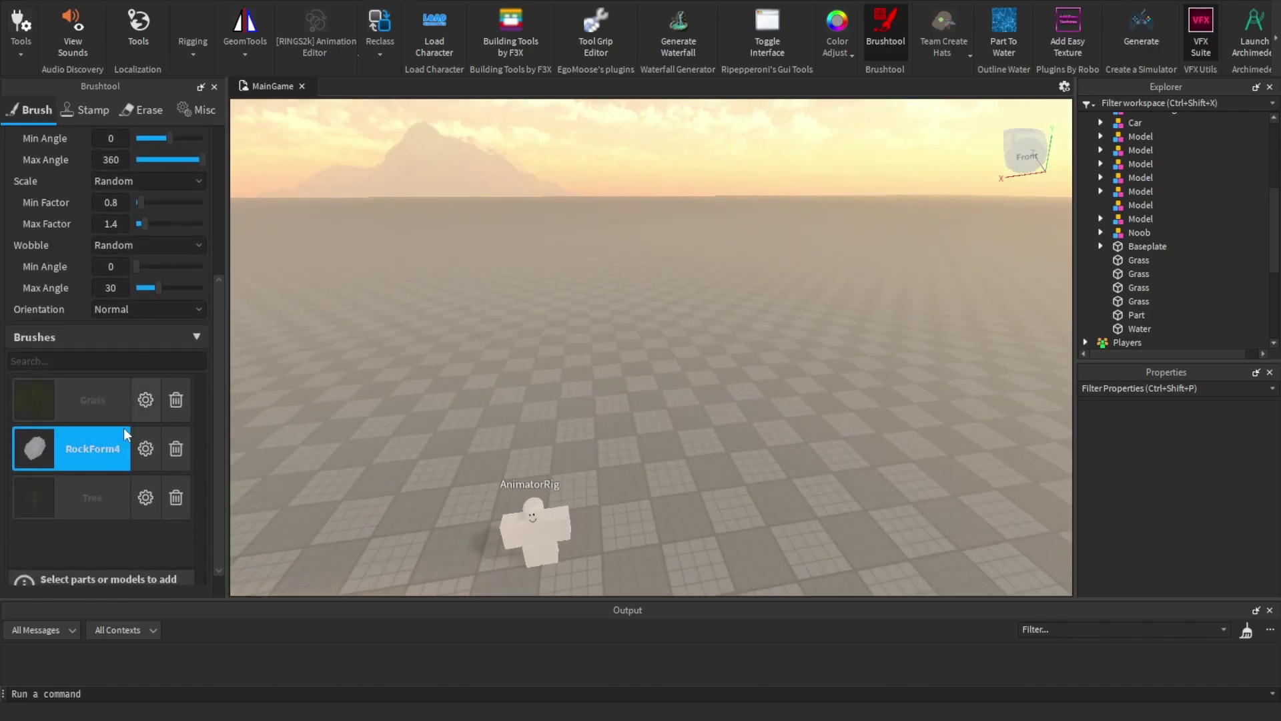
pyautogui.scroll(5, 125, 434)
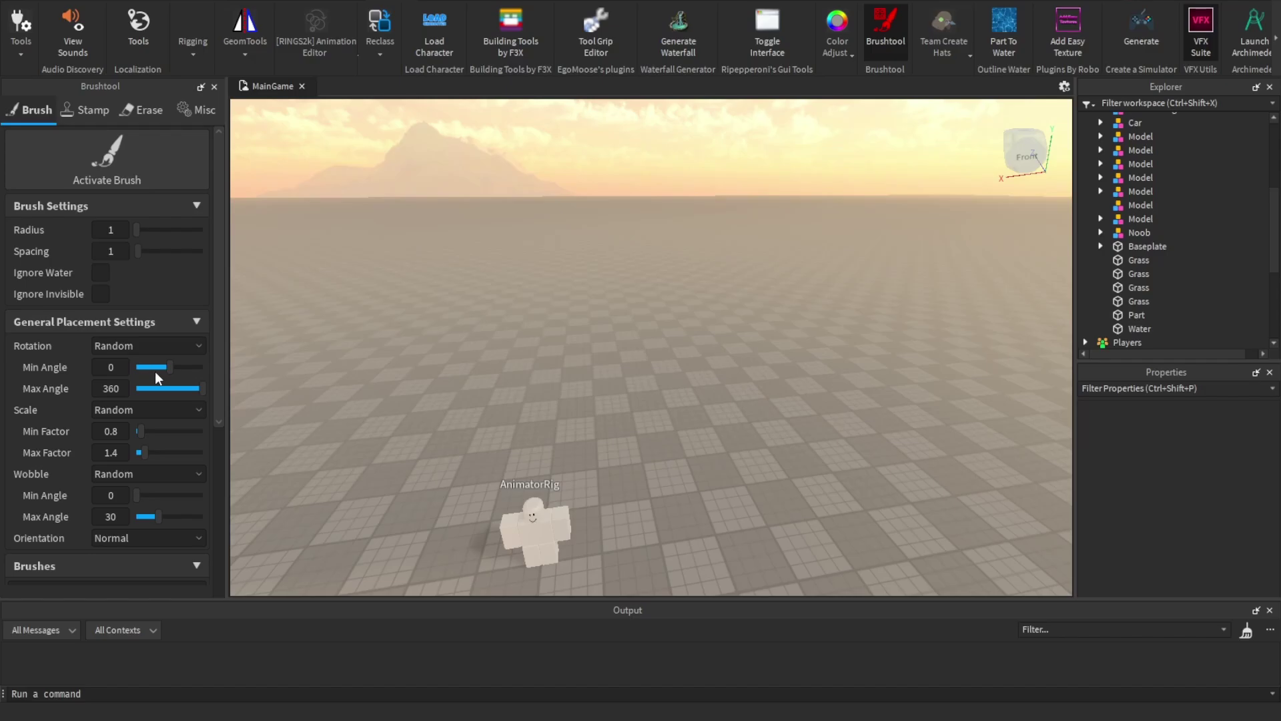
pyautogui.click(138, 150)
# Try a brush stroke of RockForm4 rocks across the baseplate and undo it.
pyautogui.moveTo(575, 238)
pyautogui.mouseDown()
pyautogui.moveTo(701, 386)
pyautogui.moveTo(404, 265)
pyautogui.moveTo(738, 181)
pyautogui.moveTo(765, 385)
pyautogui.mouseUp()
pyautogui.hotkey('ctrl', 'z')
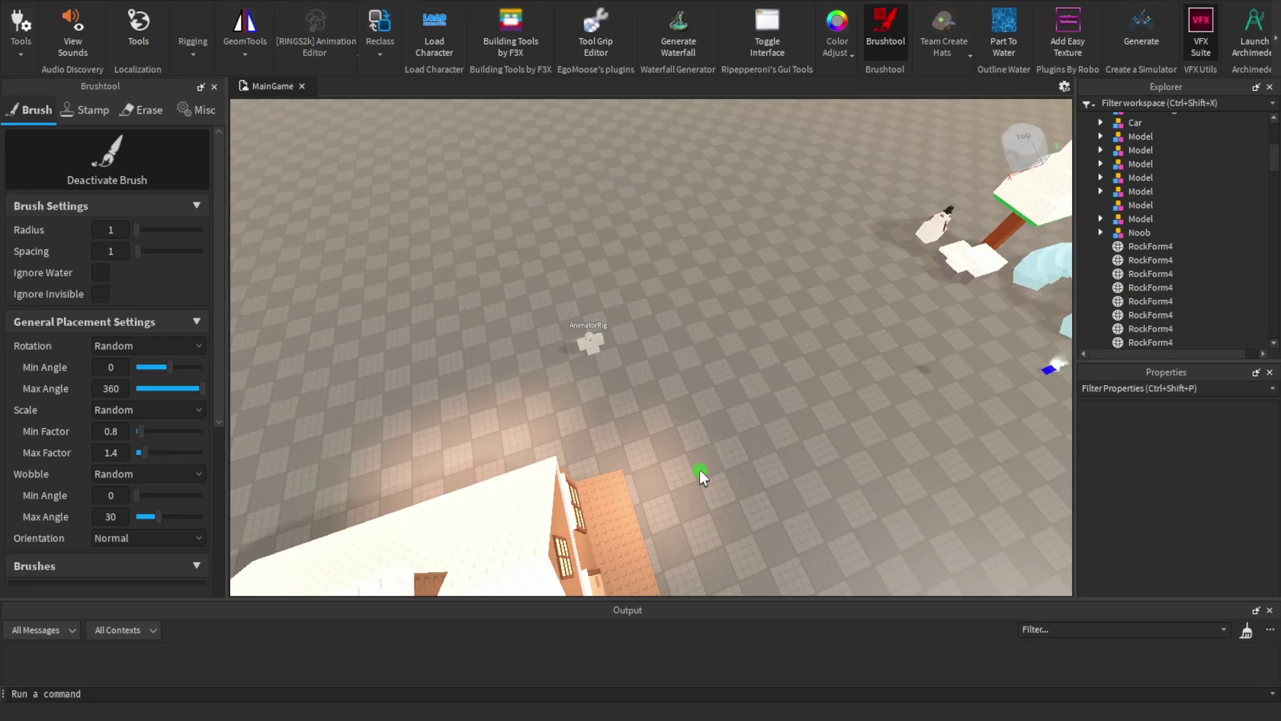
# Try another brush stroke of RockForm4 rocks across the baseplate near the AnimatorRig and undo it.
pyautogui.scroll(5, 662, 430)
pyautogui.scroll(-5, 110, 414)
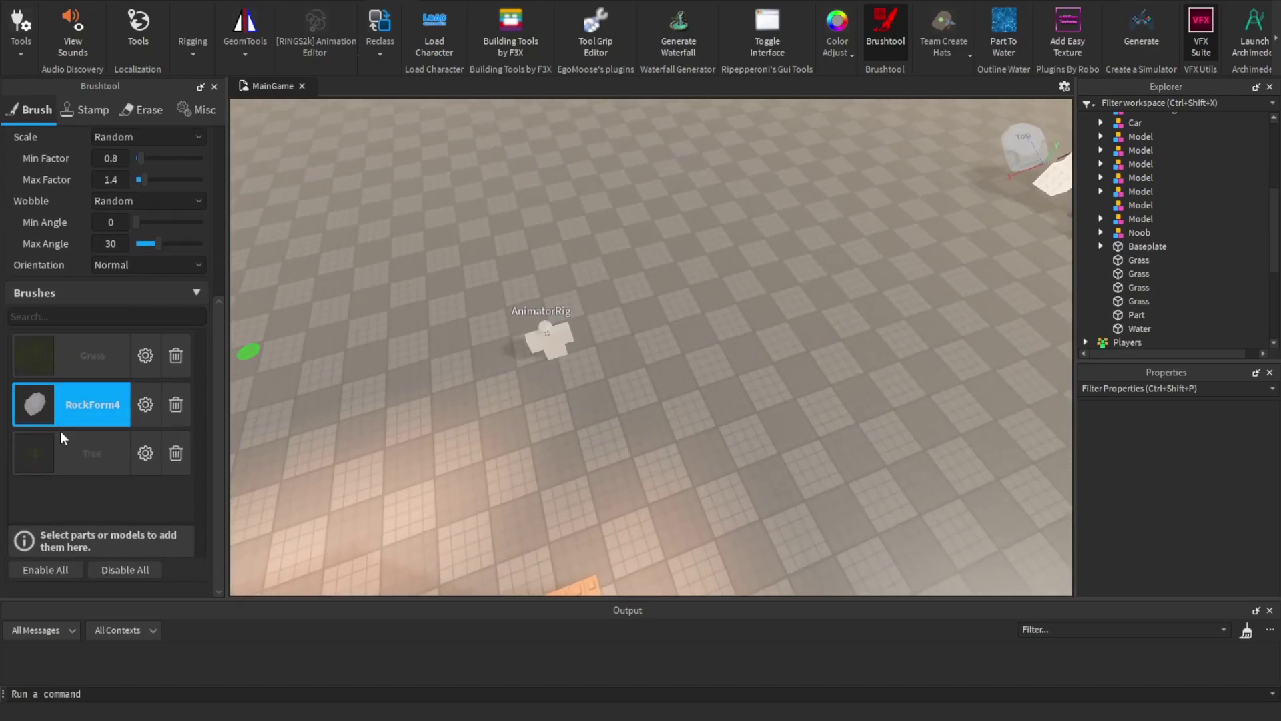
pyautogui.scroll(5, 97, 338)
pyautogui.scroll(3, 547, 207)
pyautogui.scroll(-5, 547, 206)
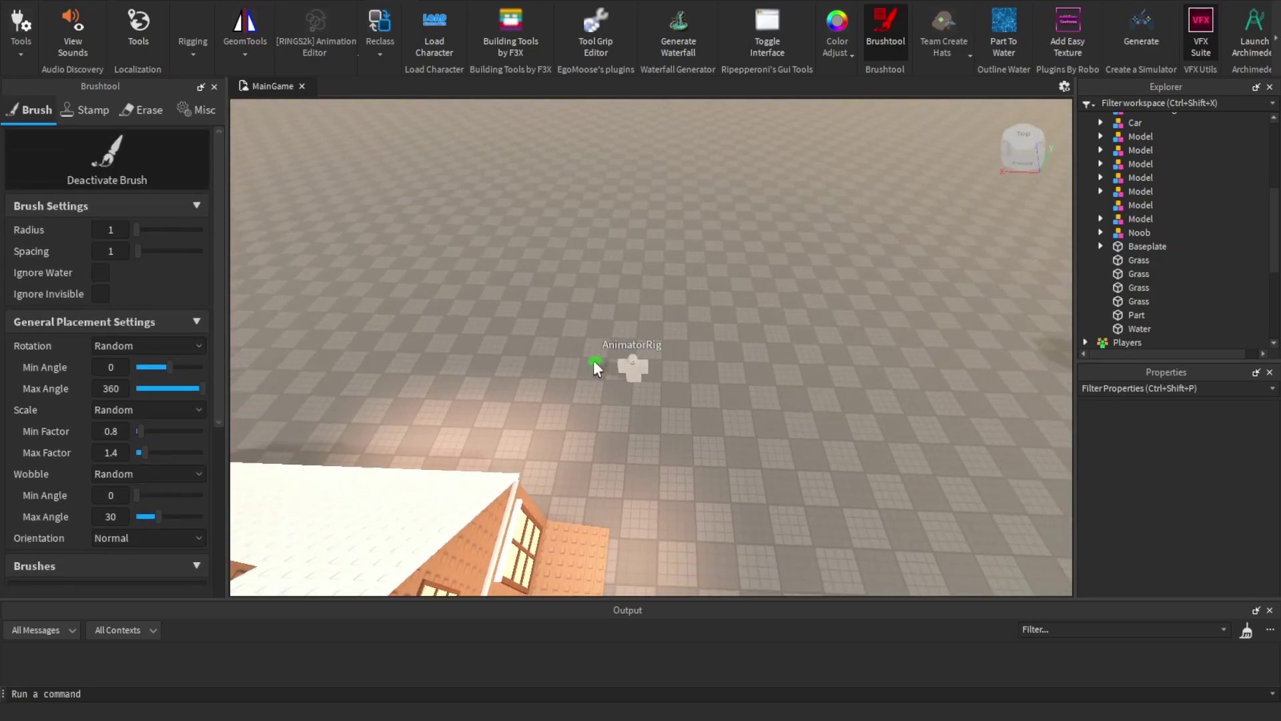
pyautogui.moveTo(482, 337)
pyautogui.mouseDown()
pyautogui.moveTo(586, 171)
pyautogui.moveTo(720, 175)
pyautogui.moveTo(794, 380)
pyautogui.moveTo(809, 463)
pyautogui.mouseUp()
pyautogui.hotkey('ctrl', 'z')
# Look through Brushtool's brush, stamp and erase modes and close the plugin.
pyautogui.scroll(3, 700, 186)
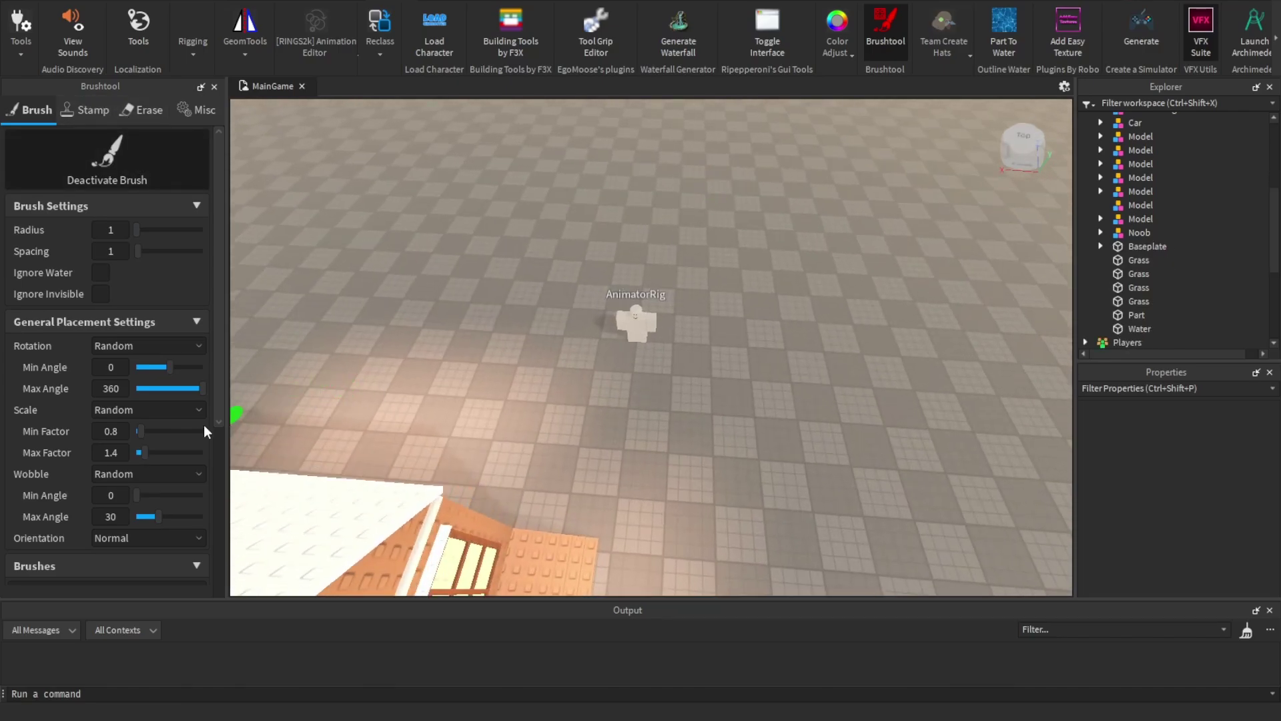
pyautogui.scroll(-3, 151, 501)
pyautogui.scroll(3, 134, 495)
pyautogui.click(80, 115)
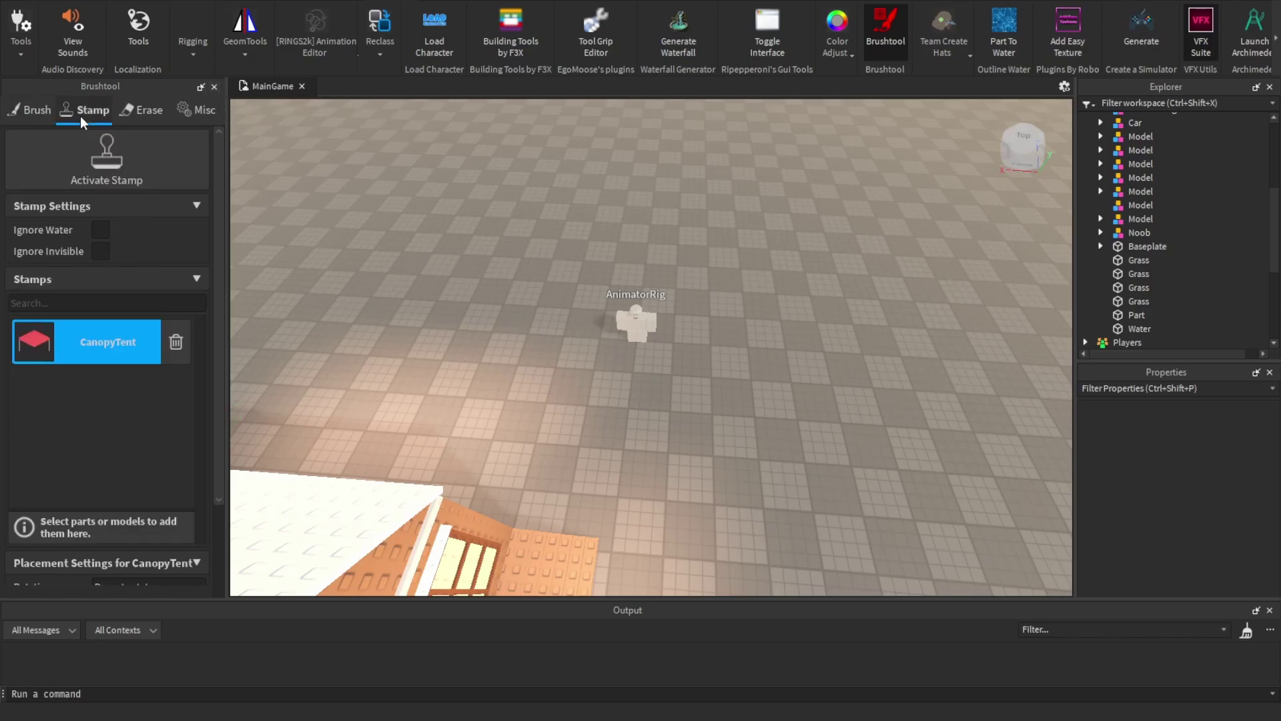
pyautogui.click(141, 114)
pyautogui.click(42, 117)
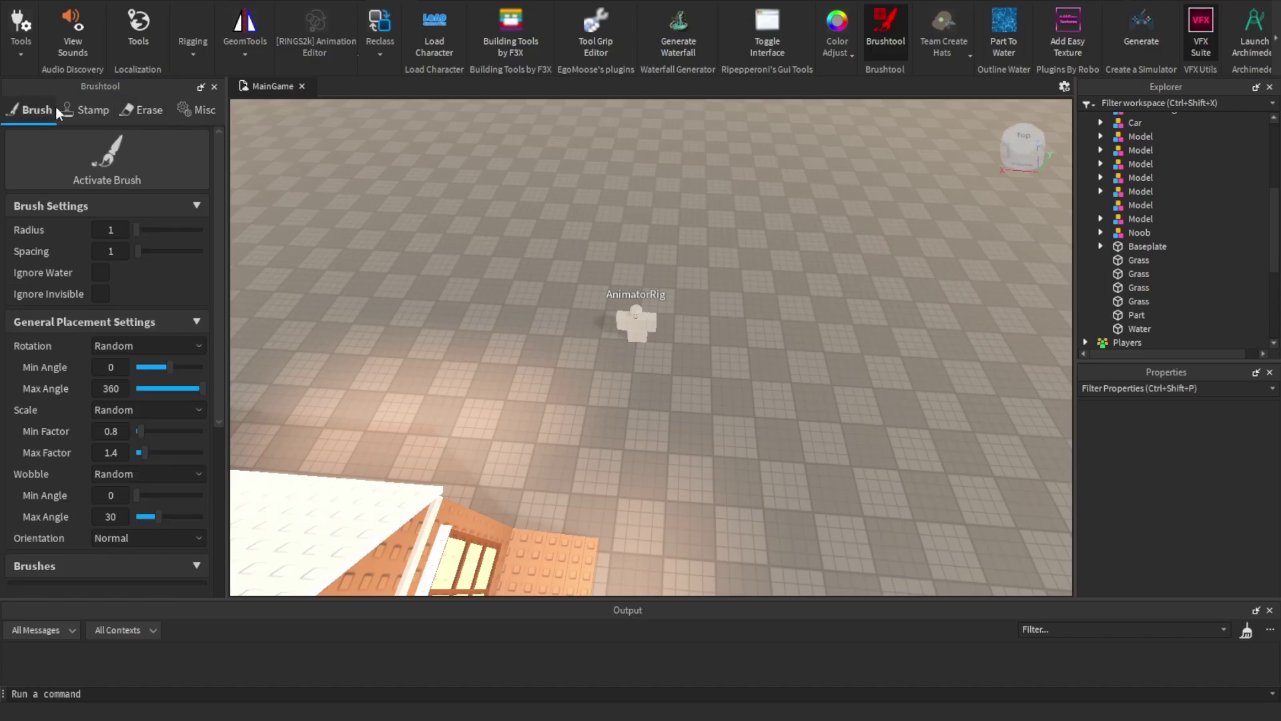
pyautogui.click(78, 104)
pyautogui.click(27, 107)
pyautogui.click(71, 110)
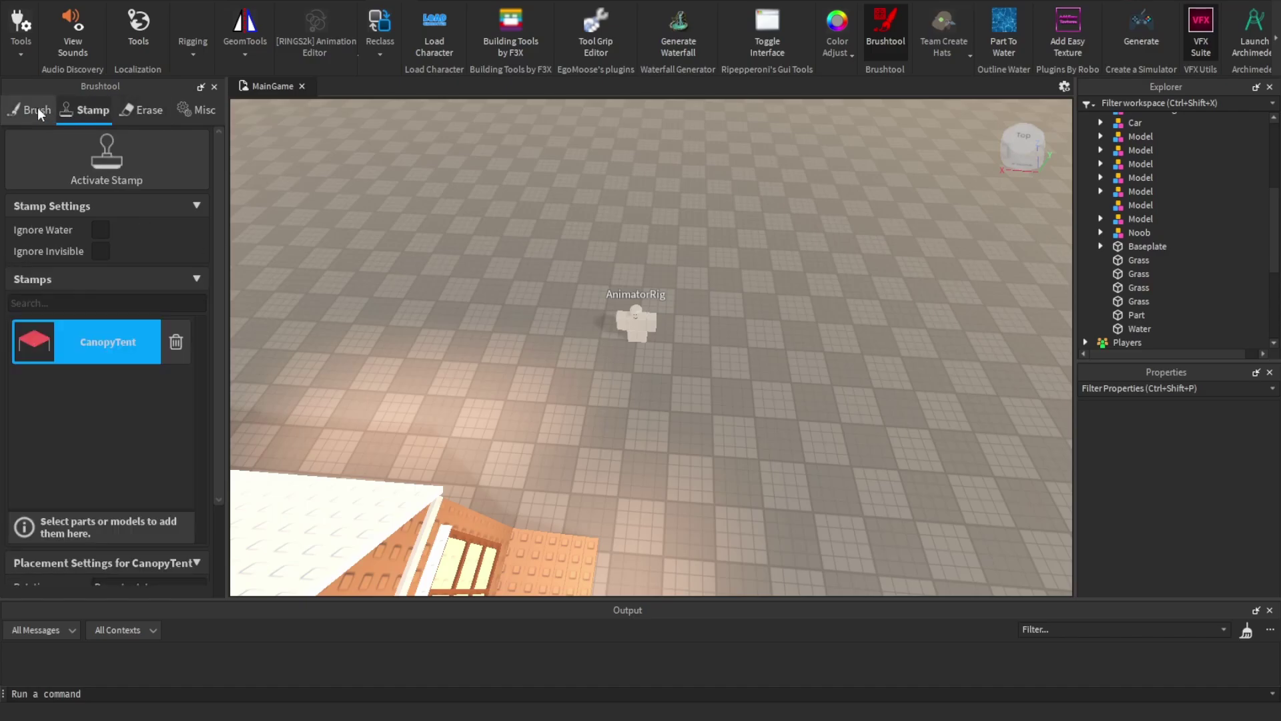
pyautogui.click(40, 111)
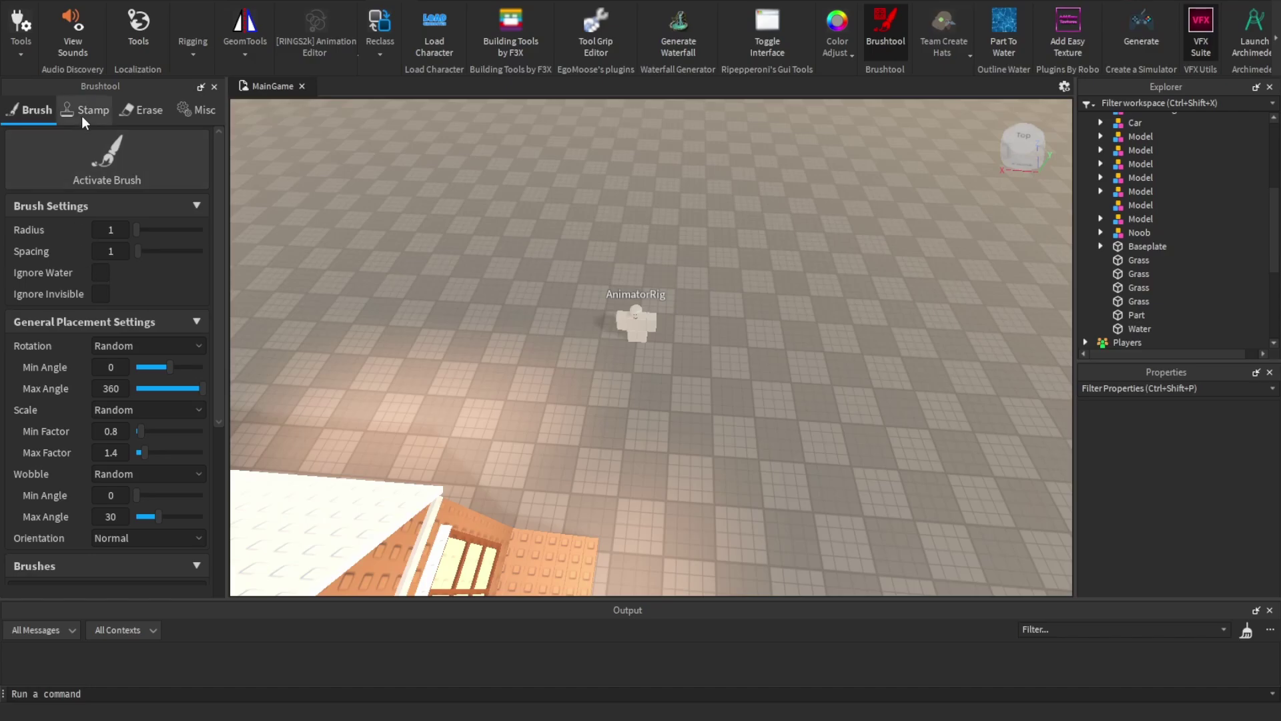
pyautogui.click(213, 86)
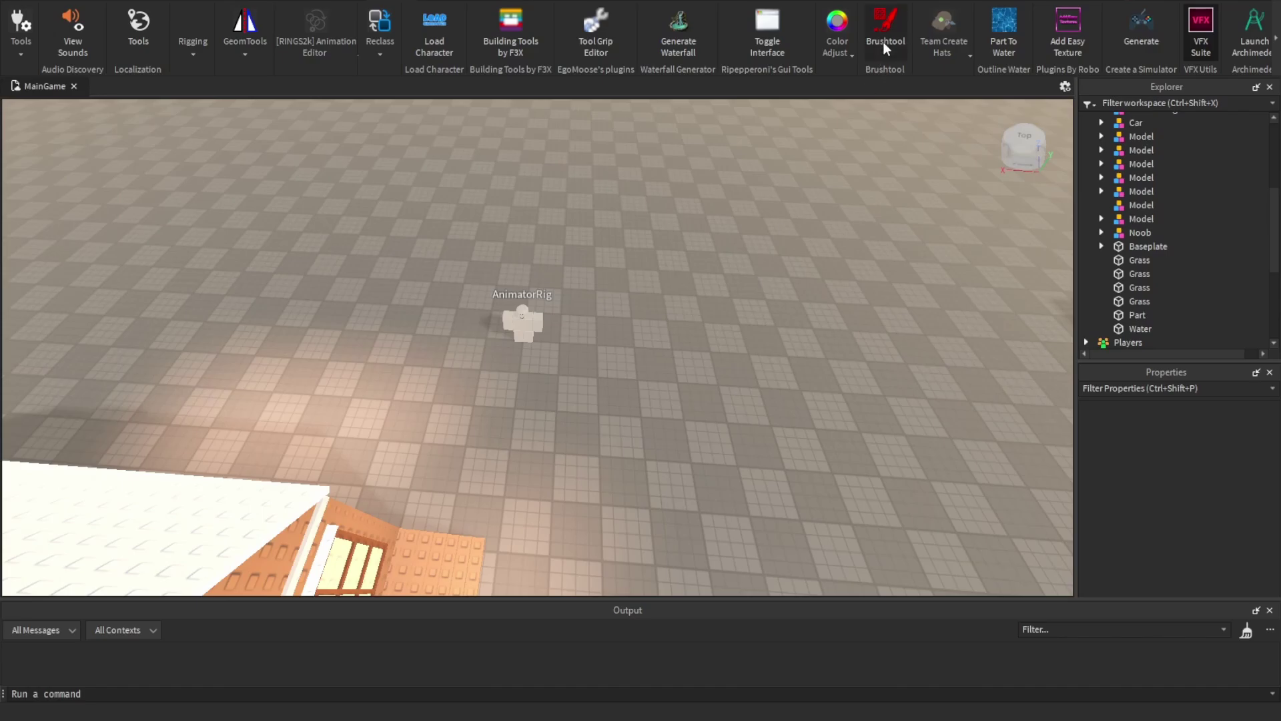
pyautogui.moveTo(754, 323); pyautogui.dragTo(753, 325, button='right')
pyautogui.press('s')
pyautogui.press('s')
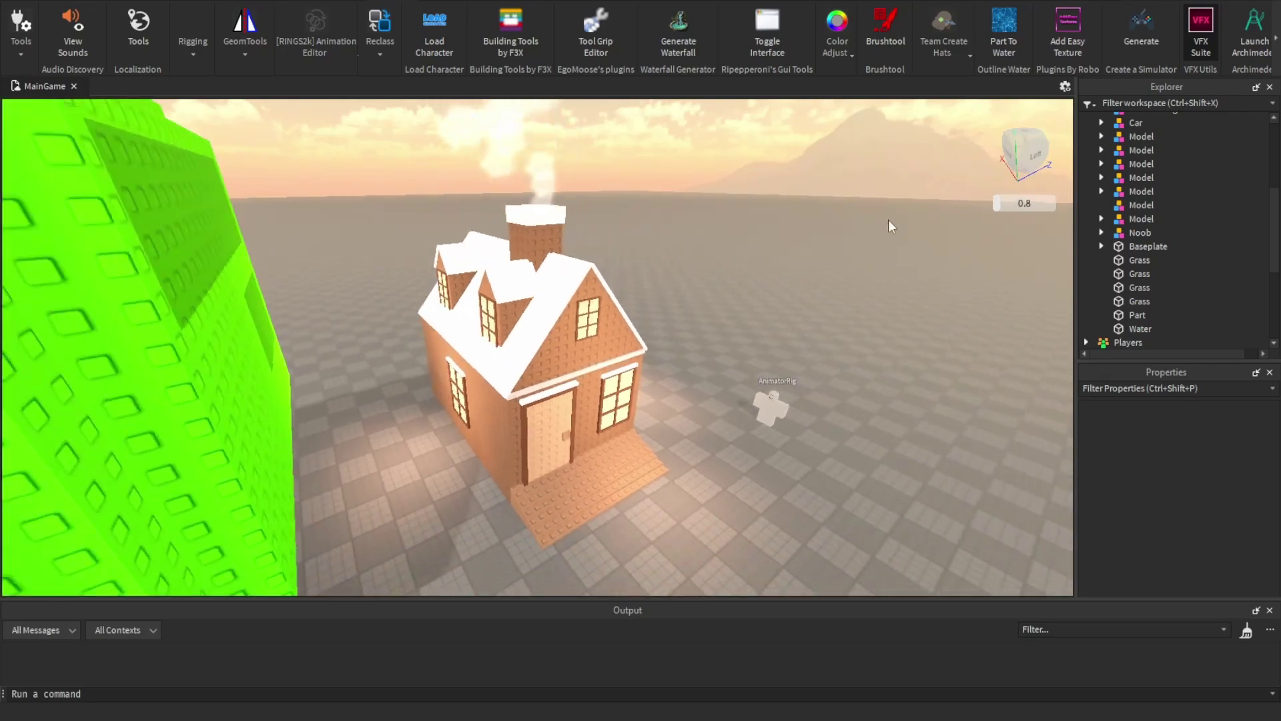
pyautogui.press('w')
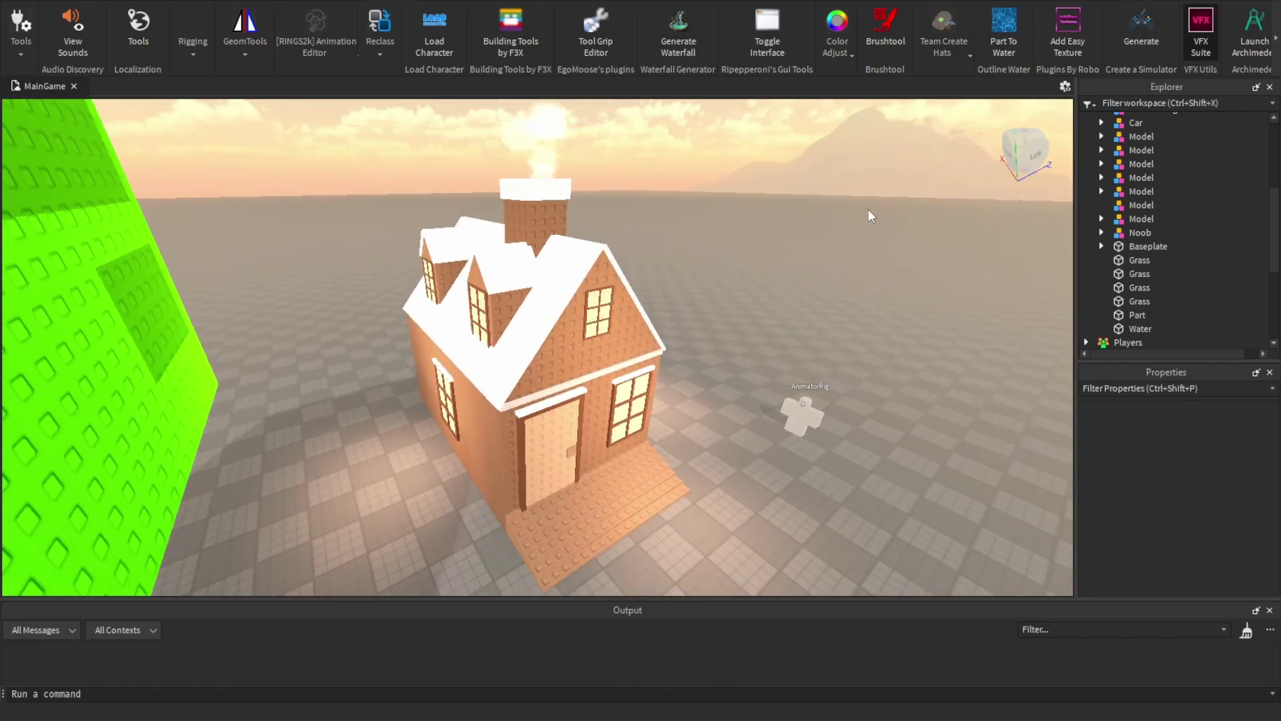
# Insert a new part on the open baseplate near the AnimatorRig and launch Archimedes on it.
pyautogui.click(1275, 38)
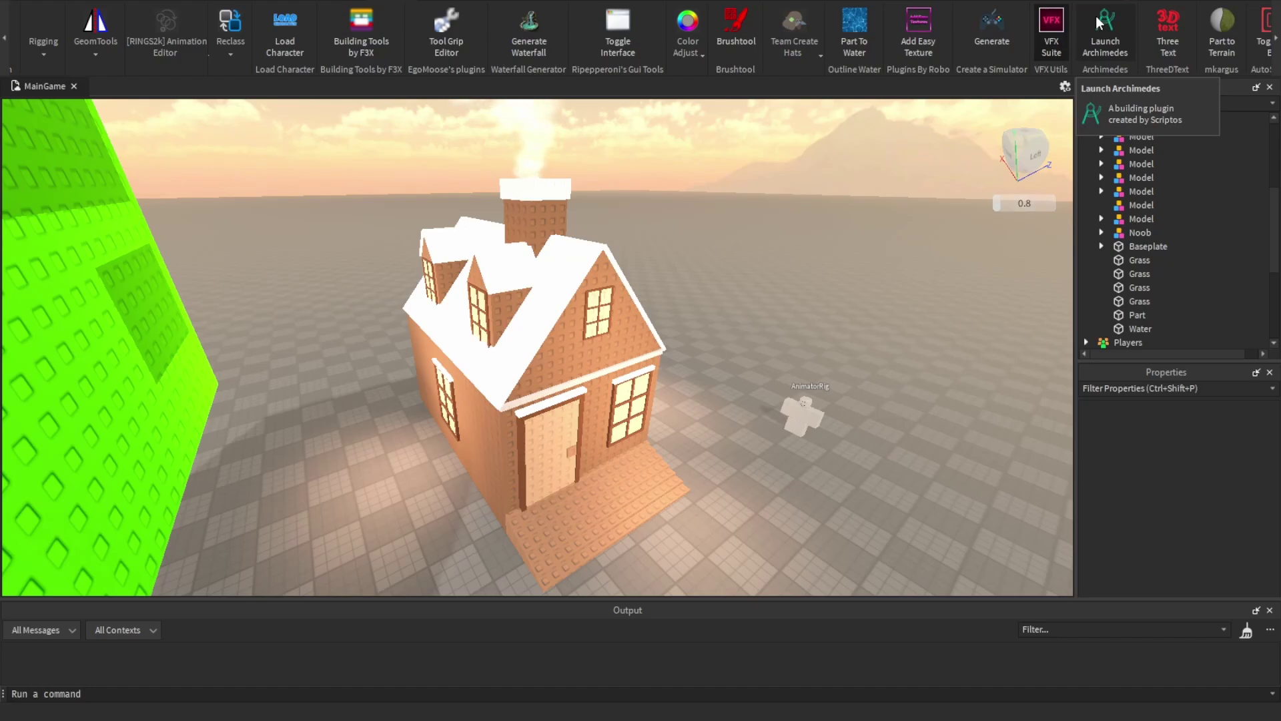
pyautogui.moveTo(994, 249); pyautogui.dragTo(955, 283, button='right')
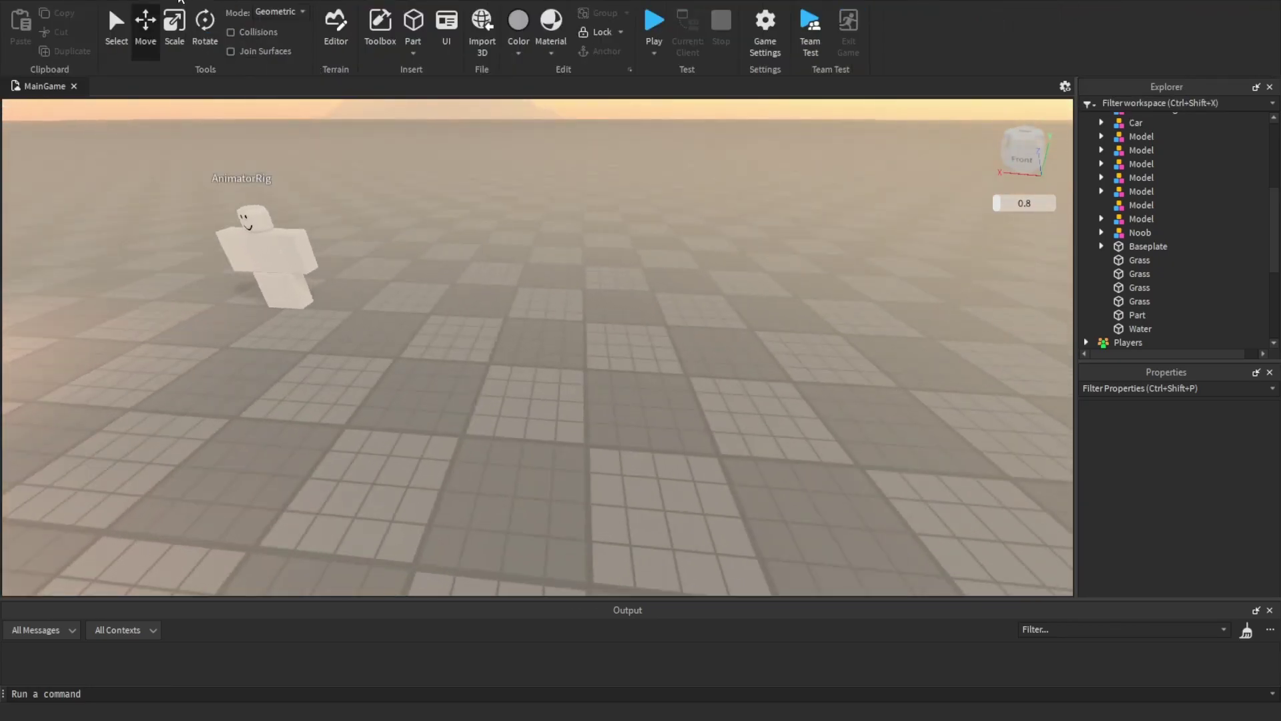
pyautogui.click(419, 26)
pyautogui.click(404, 2)
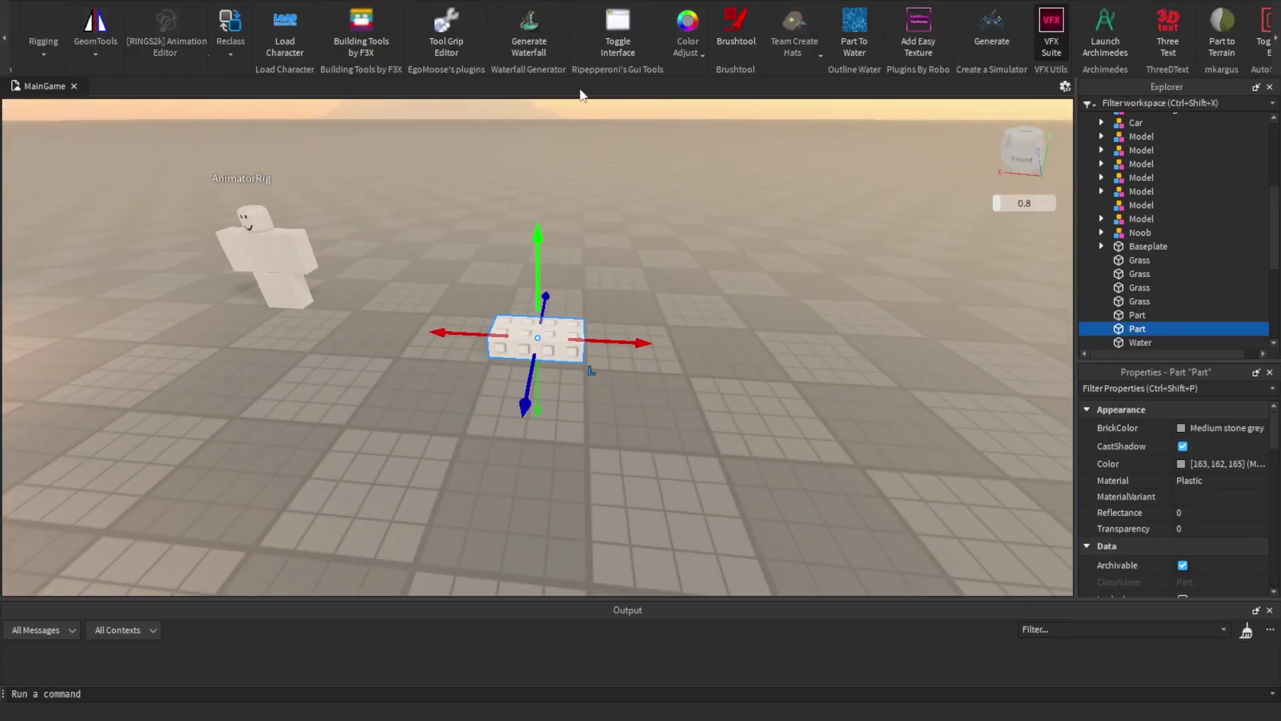
pyautogui.moveTo(580, 107); pyautogui.dragTo(1071, 88, button='right')
pyautogui.click(1102, 26)
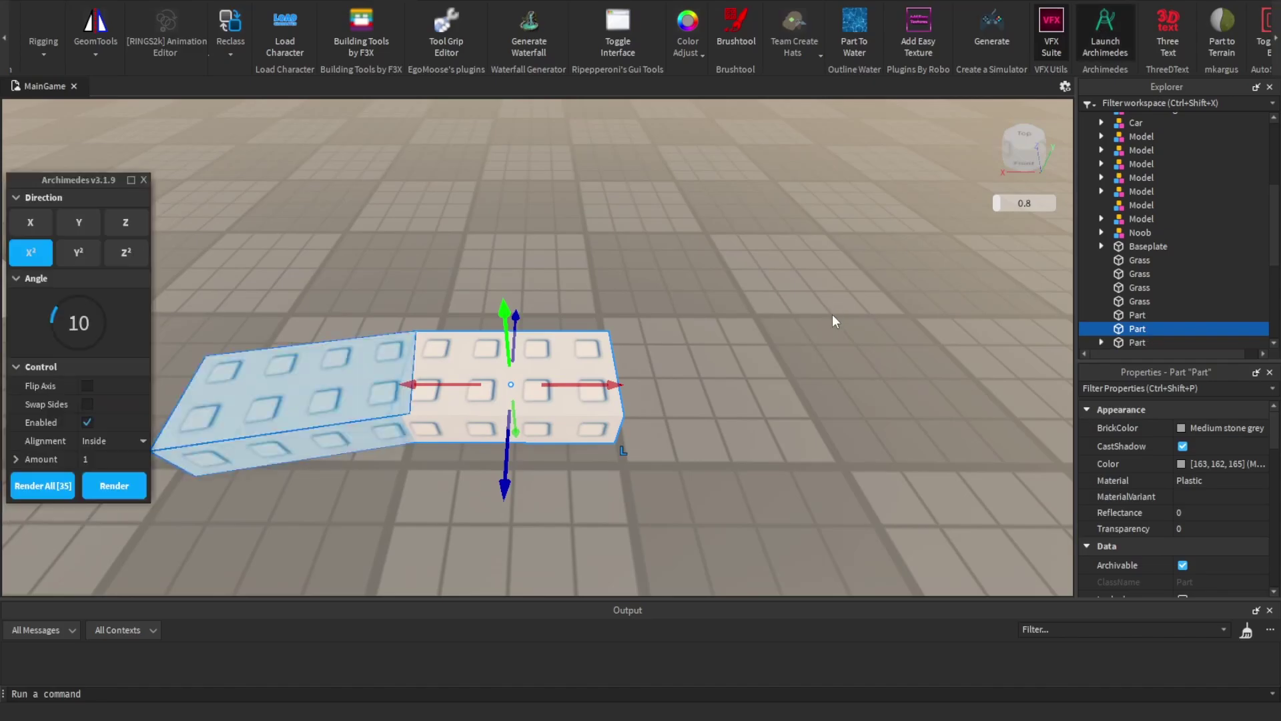
# Try rendering all 35 Archimedes copies of the part at a 10° angle and undo it.
pyautogui.moveTo(831, 315); pyautogui.dragTo(225, 430, button='right')
pyautogui.scroll(-5, 226, 429)
pyautogui.press('w')
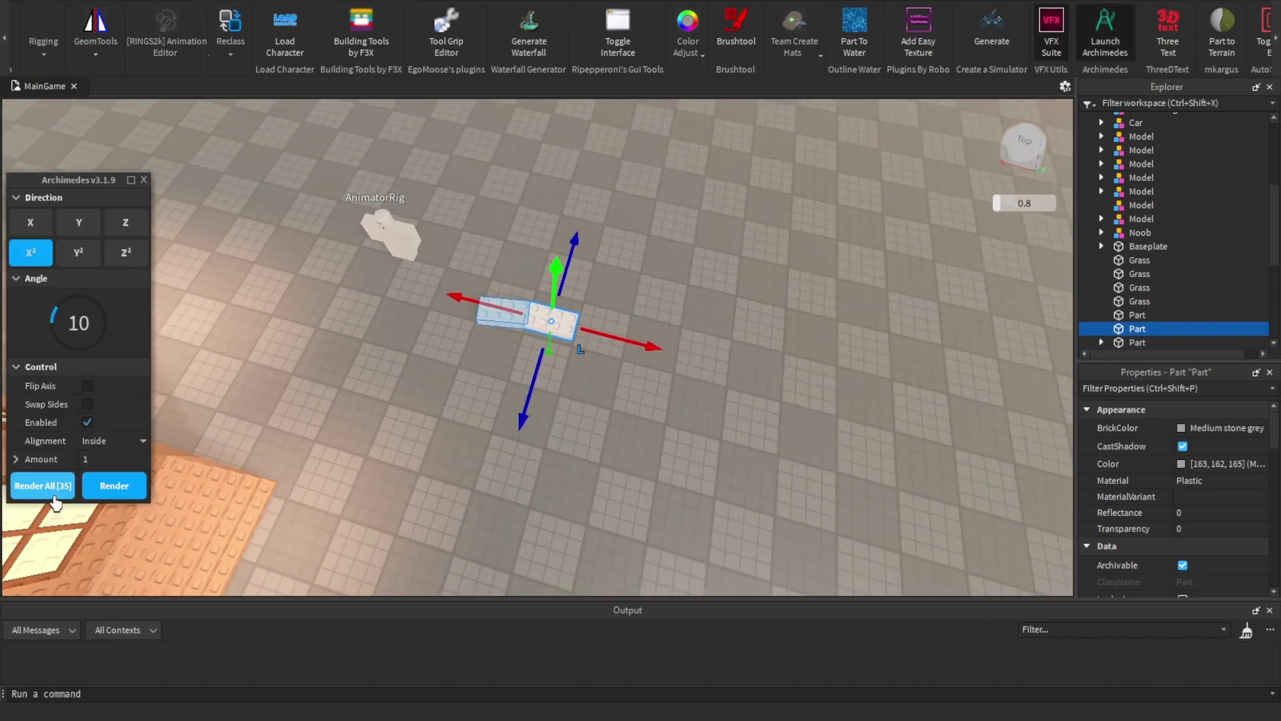
pyautogui.click(55, 497)
pyautogui.scroll(5, 359, 435)
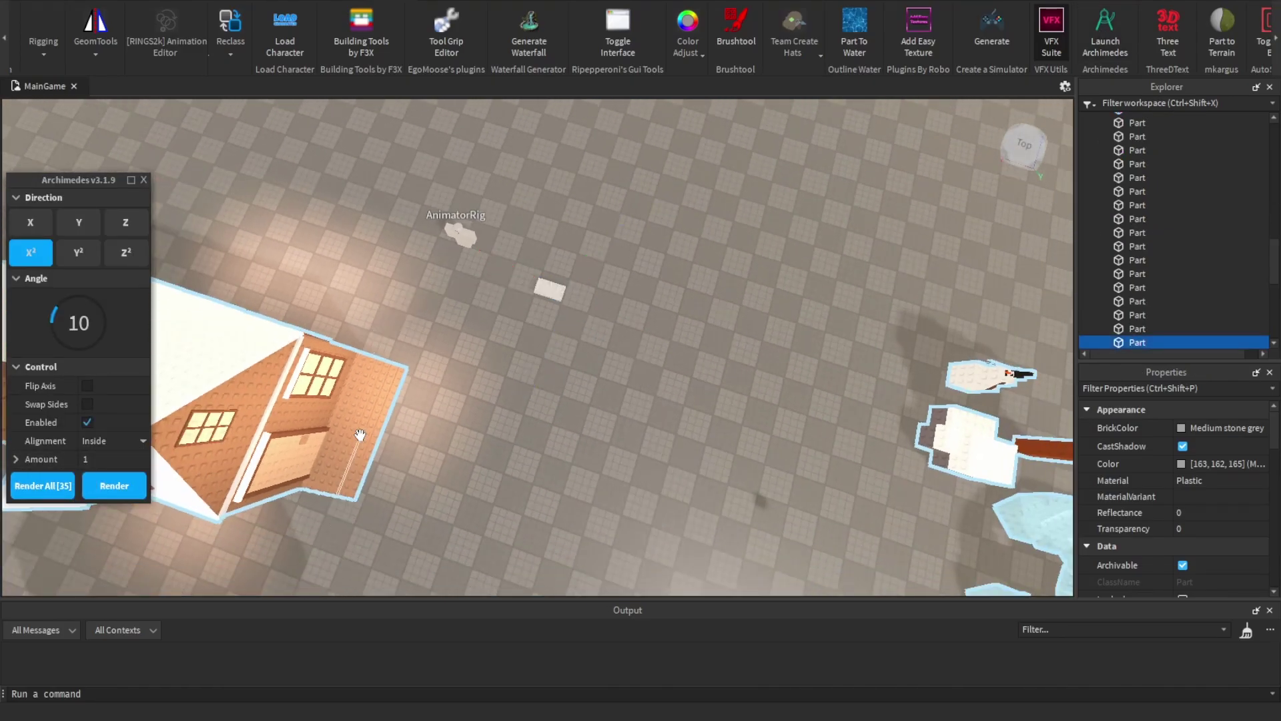
pyautogui.hotkey('ctrl', 'z')
pyautogui.scroll(4, 573, 344)
# Reselect the inserted part and render copies of it into a short curve at a 10° angle.
pyautogui.click(562, 259)
pyautogui.moveTo(586, 373); pyautogui.dragTo(674, 415, button='right')
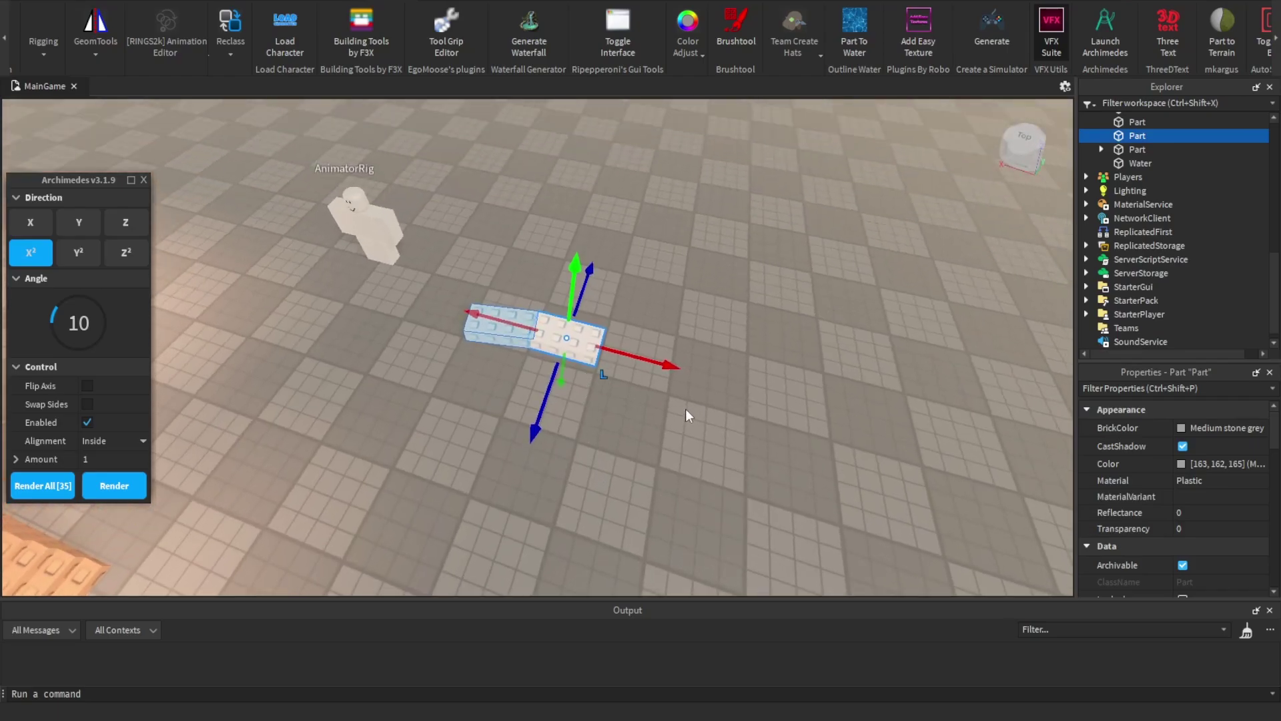
pyautogui.scroll(-4, 674, 415)
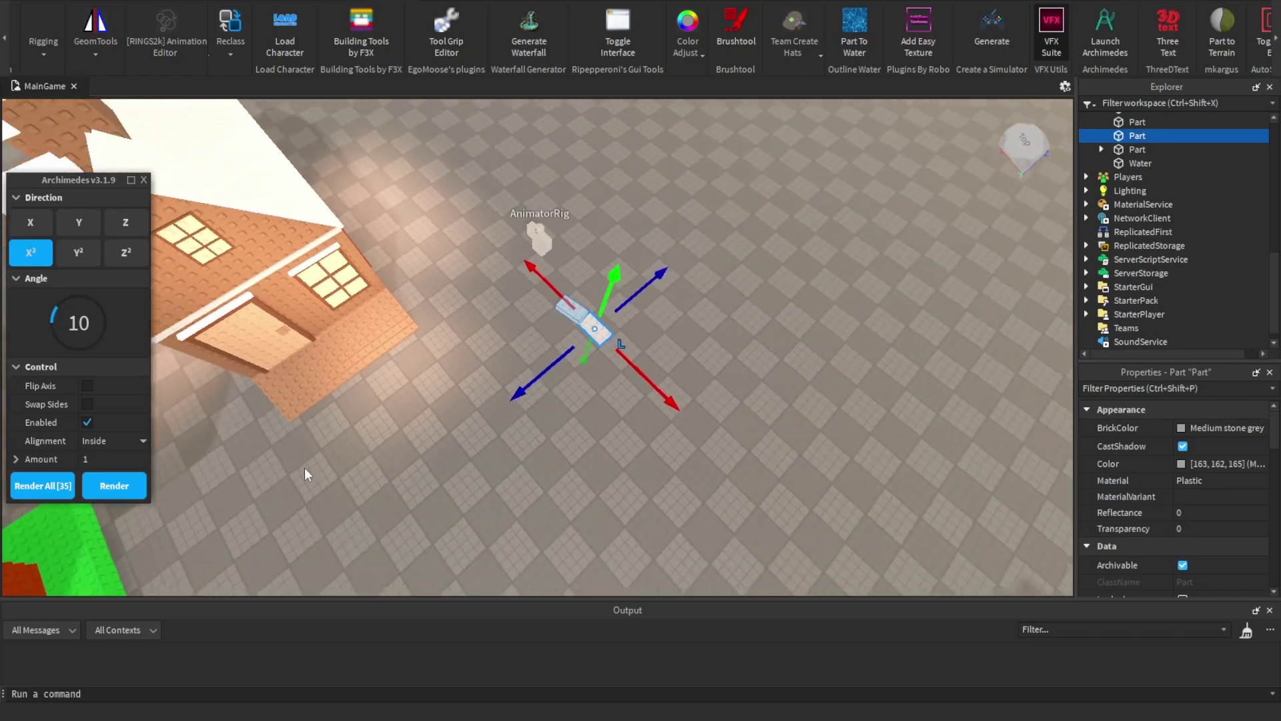
pyautogui.moveTo(174, 484); pyautogui.dragTo(149, 476, button='right')
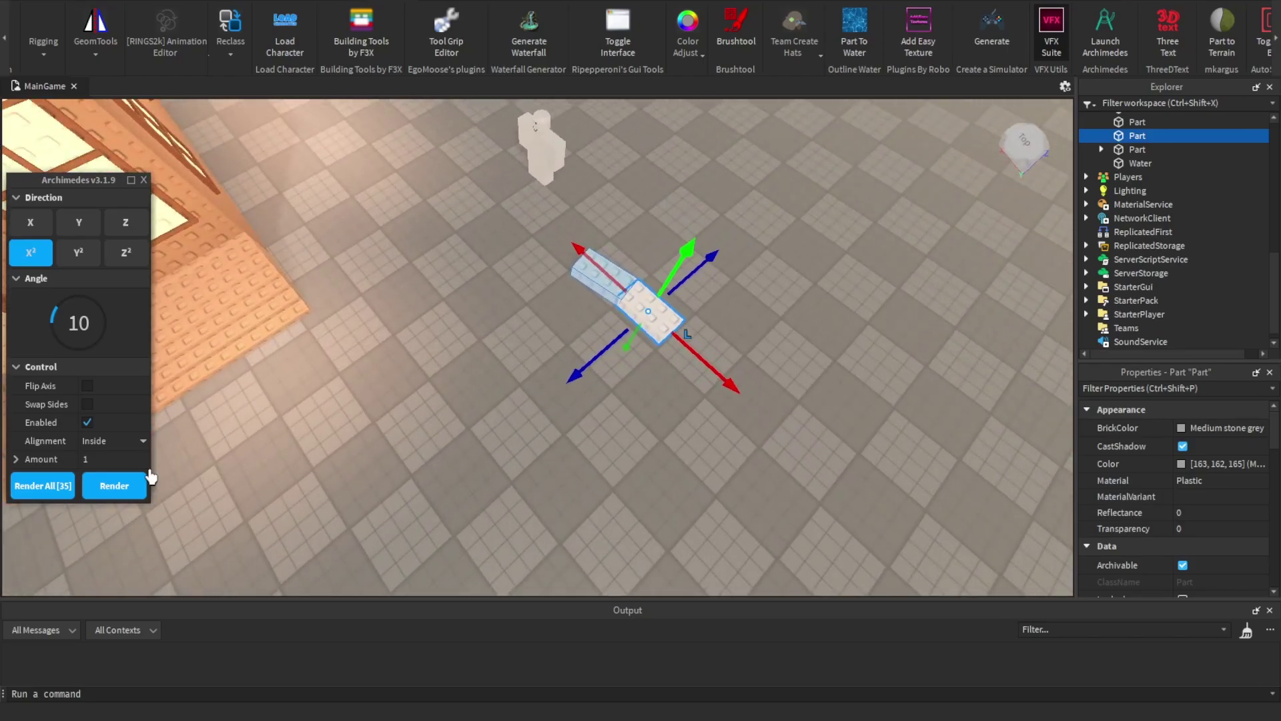
pyautogui.click(110, 489)
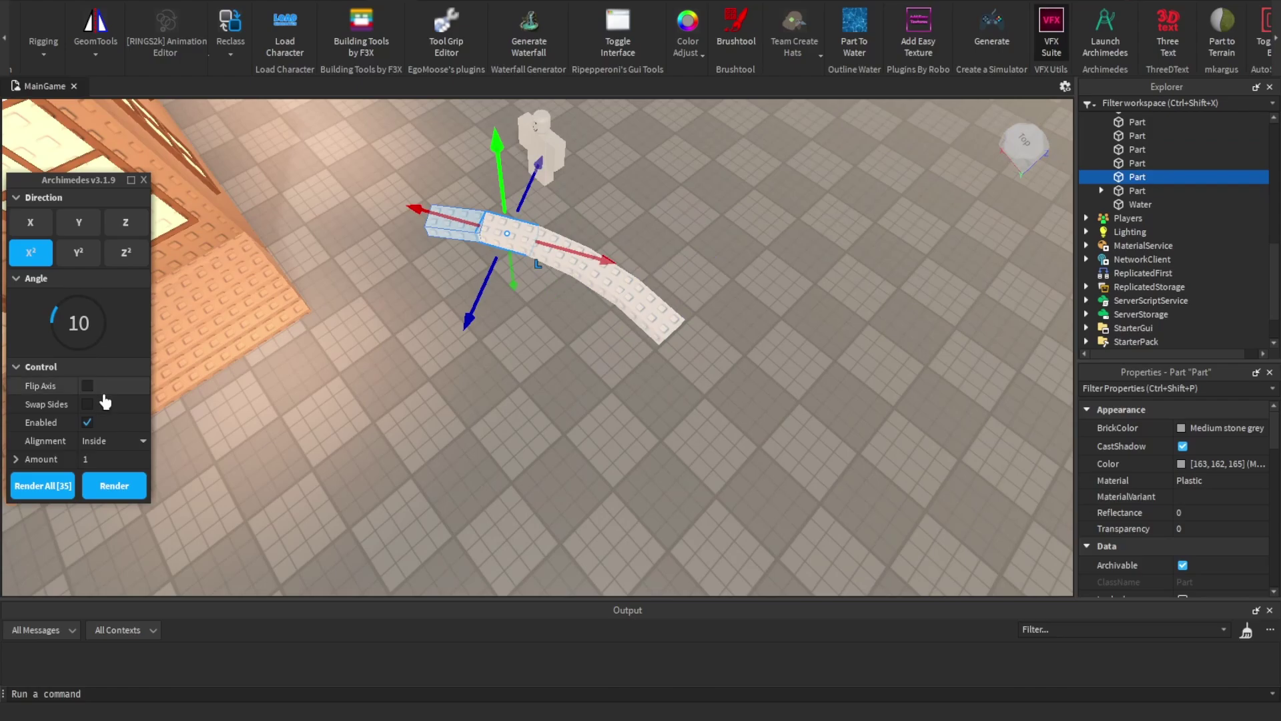
# Flip the rotation axis and render seven more segments so the strip bends the other way.
pyautogui.click(87, 386)
pyautogui.click(126, 486)
pyautogui.click(126, 486)
pyautogui.click(126, 488)
pyautogui.click(126, 489)
pyautogui.click(128, 488)
pyautogui.click(129, 487)
pyautogui.click(130, 486)
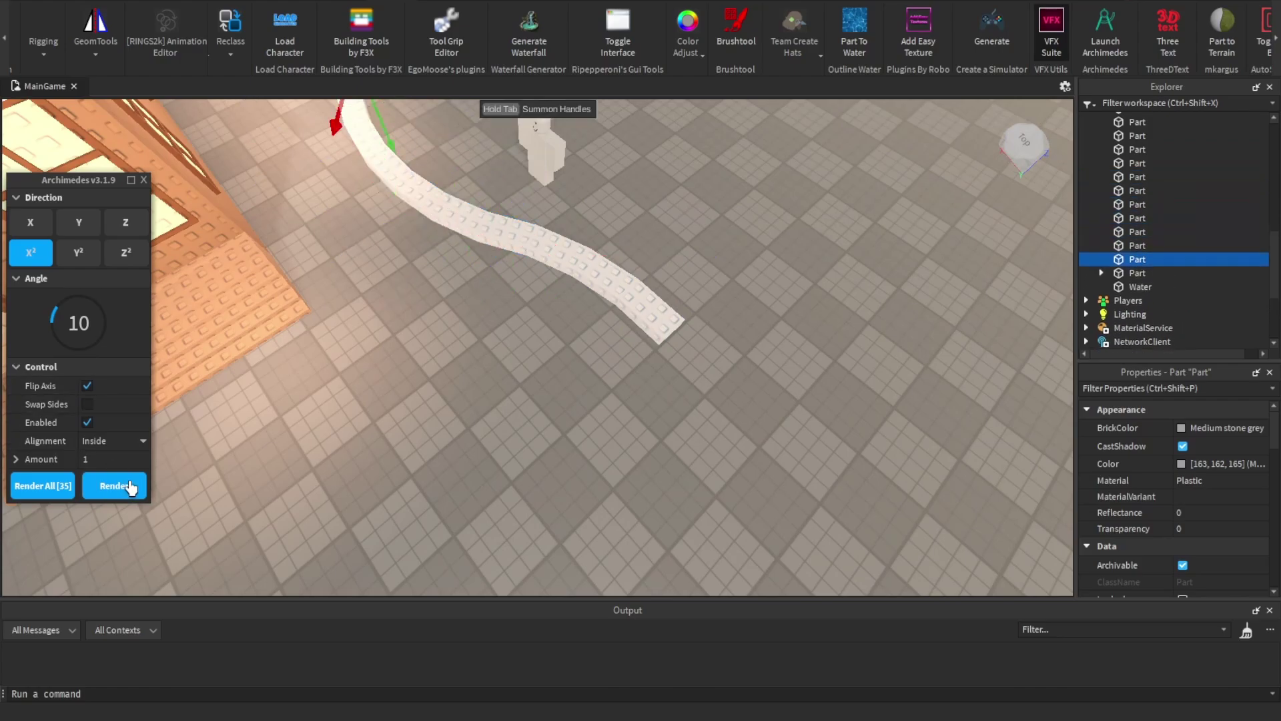
# Set the Archimedes angle to 20 and render four more segments at the end of the strip.
pyautogui.moveTo(200, 440); pyautogui.dragTo(173, 414, button='right')
pyautogui.click(78, 325)
pyautogui.write('20')
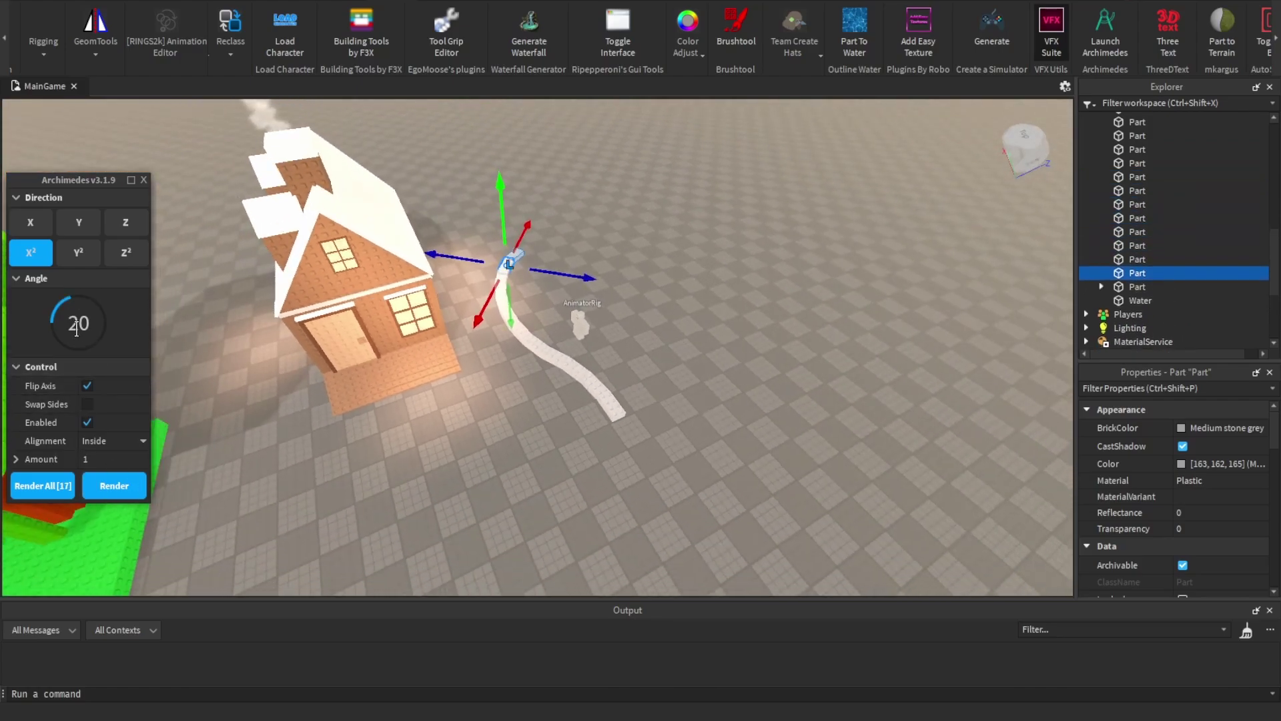
pyautogui.click(99, 489)
pyautogui.click(99, 489)
pyautogui.click(99, 490)
pyautogui.click(100, 489)
# Turn off the flipped axis, render six more segments bending back the other way, and close Archimedes.
pyautogui.click(86, 386)
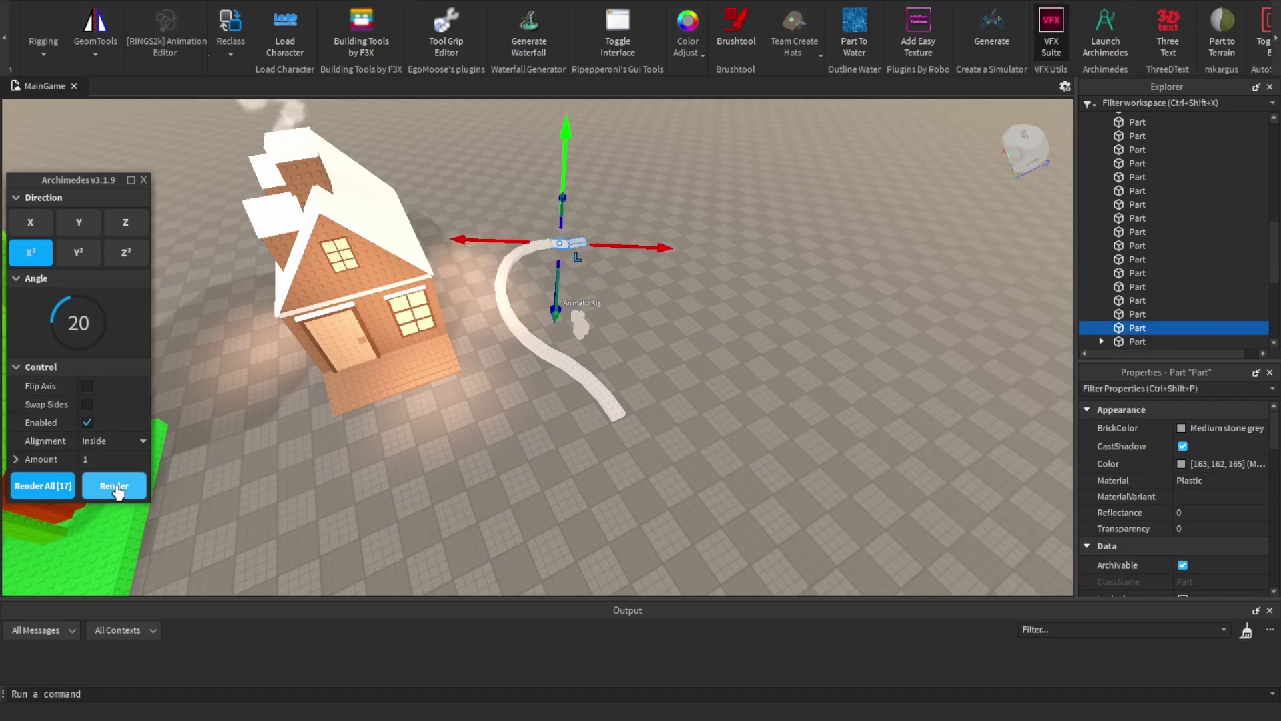
pyautogui.click(118, 491)
pyautogui.click(118, 492)
pyautogui.click(117, 492)
pyautogui.click(117, 492)
pyautogui.click(118, 492)
pyautogui.click(118, 491)
pyautogui.click(743, 400)
pyautogui.moveTo(743, 401); pyautogui.dragTo(333, 171, button='right')
pyautogui.click(143, 181)
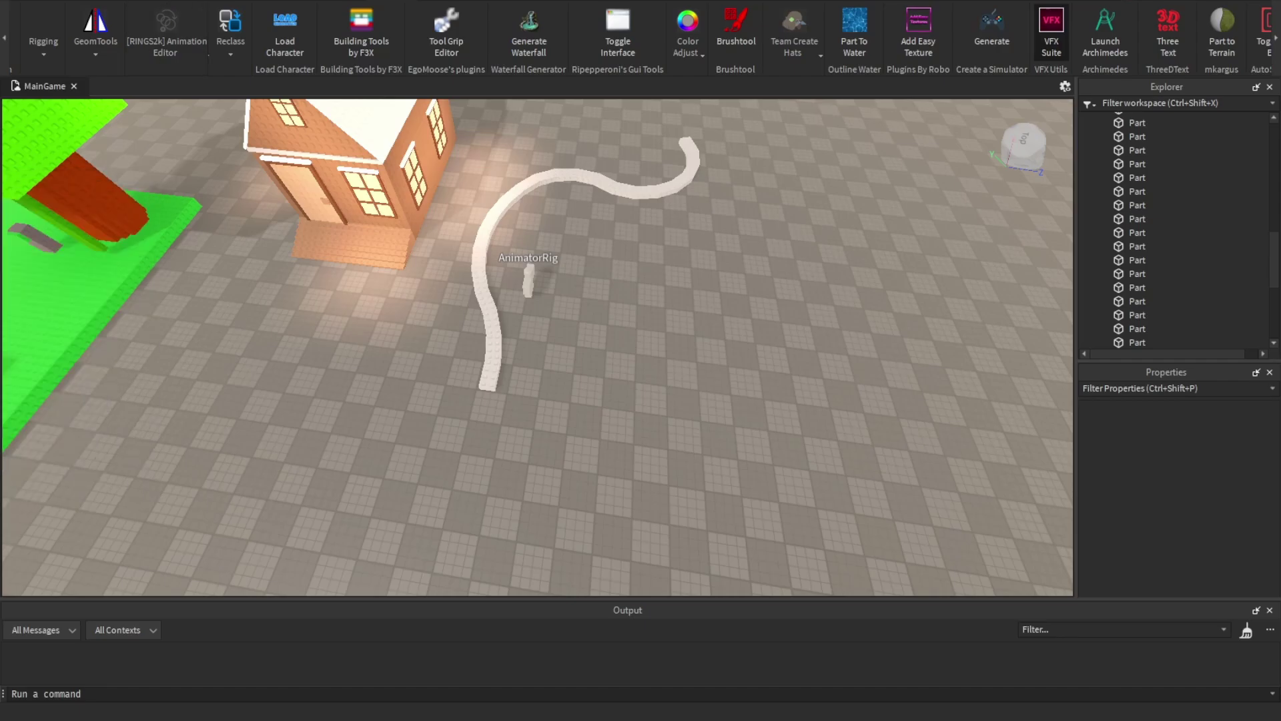
# Delete the part at the starting end of the curved strip.
pyautogui.click(216, 7)
pyautogui.click(393, 2)
pyautogui.click(5, 38)
pyautogui.click(5, 39)
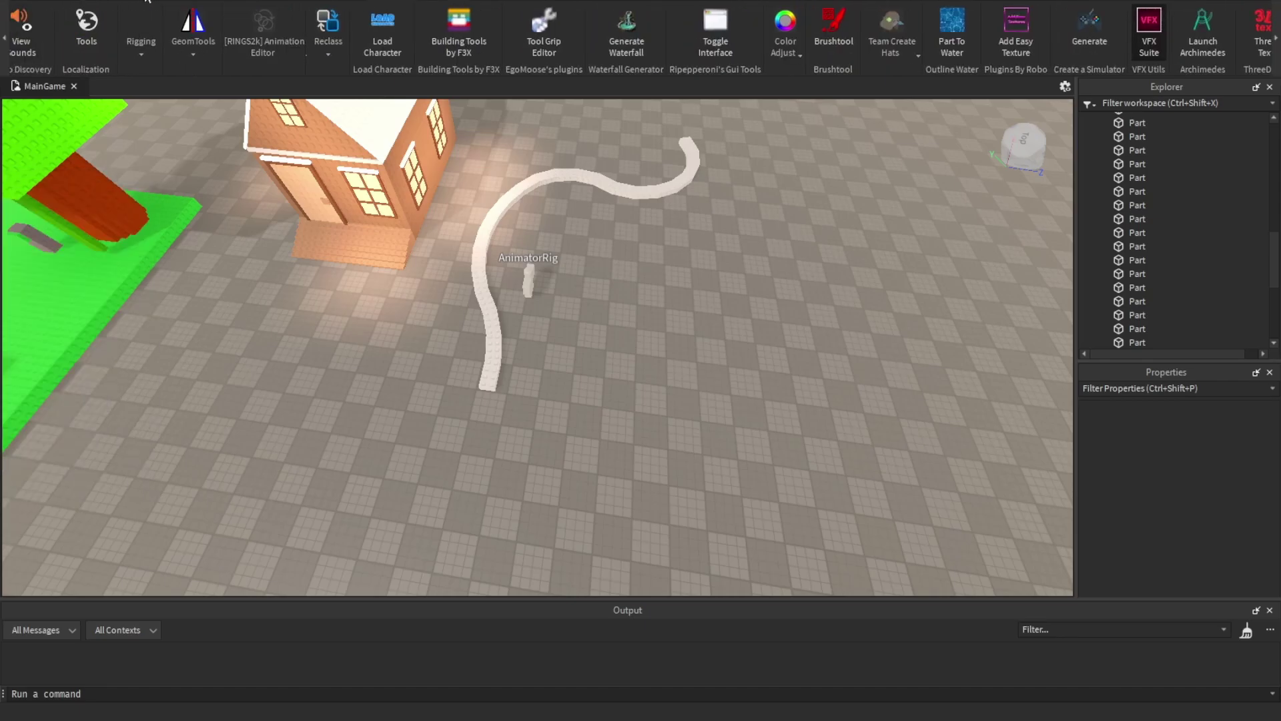
pyautogui.click(187, 1)
pyautogui.moveTo(566, 202); pyautogui.dragTo(566, 170, button='right')
pyautogui.scroll(3, 533, 320)
pyautogui.click(460, 519)
pyautogui.press('Delete')
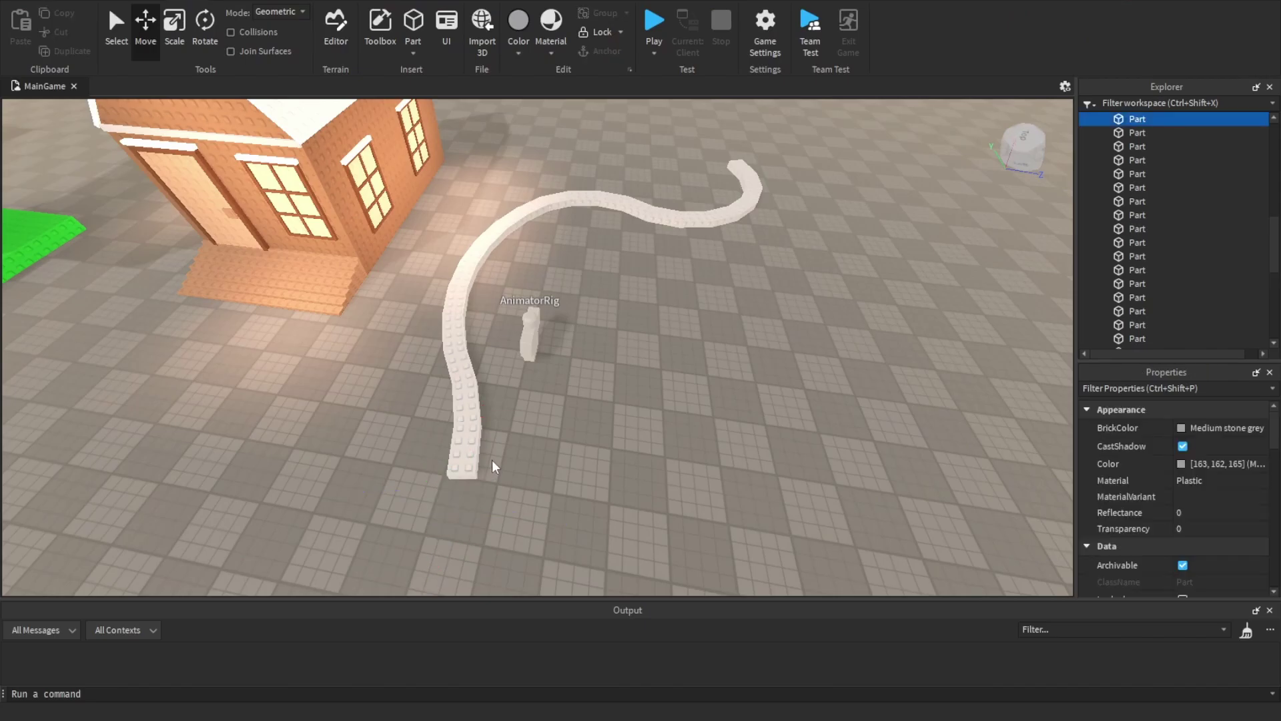
# Undo the deletion, all the rendered segments and the inserted part to clear the curved strip.
pyautogui.hotkey('ctrl', 'z')
pyautogui.hotkey('ctrl', 'z')
pyautogui.hotkey('ctrl', 'z')
pyautogui.hotkey('ctrl', 'z')
pyautogui.hotkey('ctrl', 'z')
pyautogui.hotkey('ctrl', 'z')
pyautogui.hotkey('ctrl', 'z')
pyautogui.hotkey('ctrl', 'z')
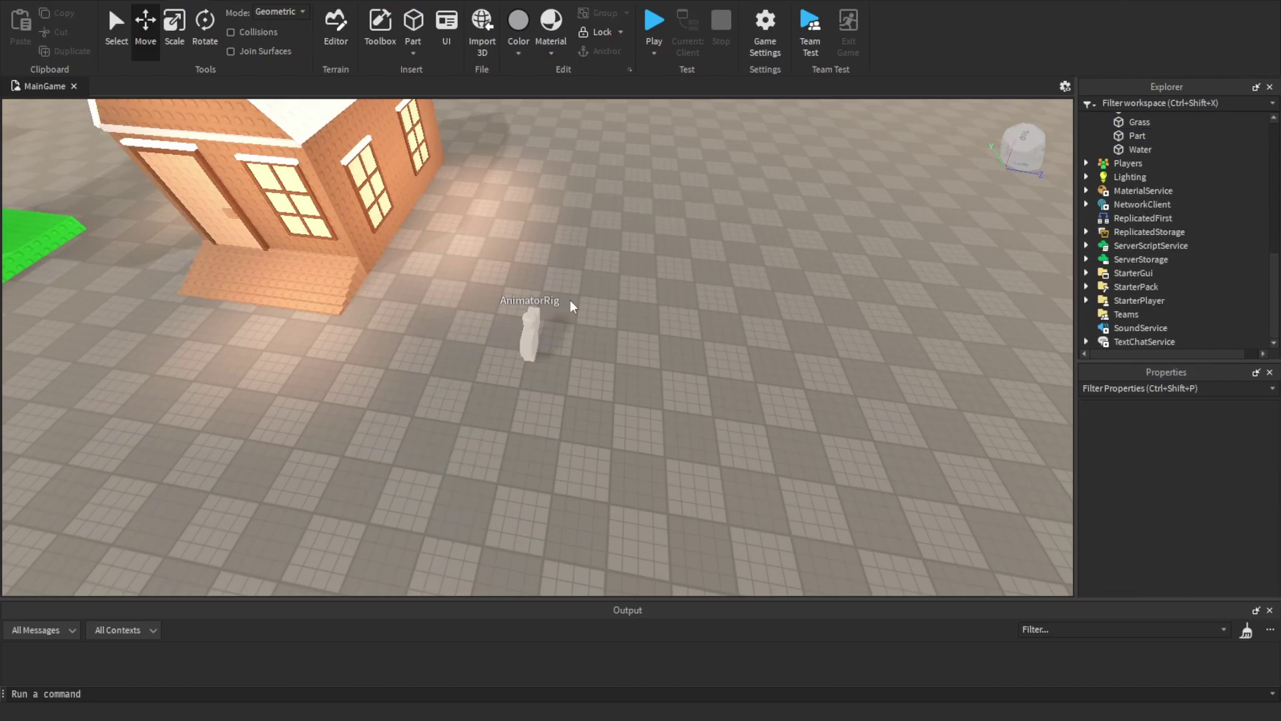
pyautogui.hotkey('ctrl', '1')
pyautogui.moveTo(569, 299); pyautogui.dragTo(620, 299, button='right')
pyautogui.scroll(-3, 570, 299)
pyautogui.click(393, 1)
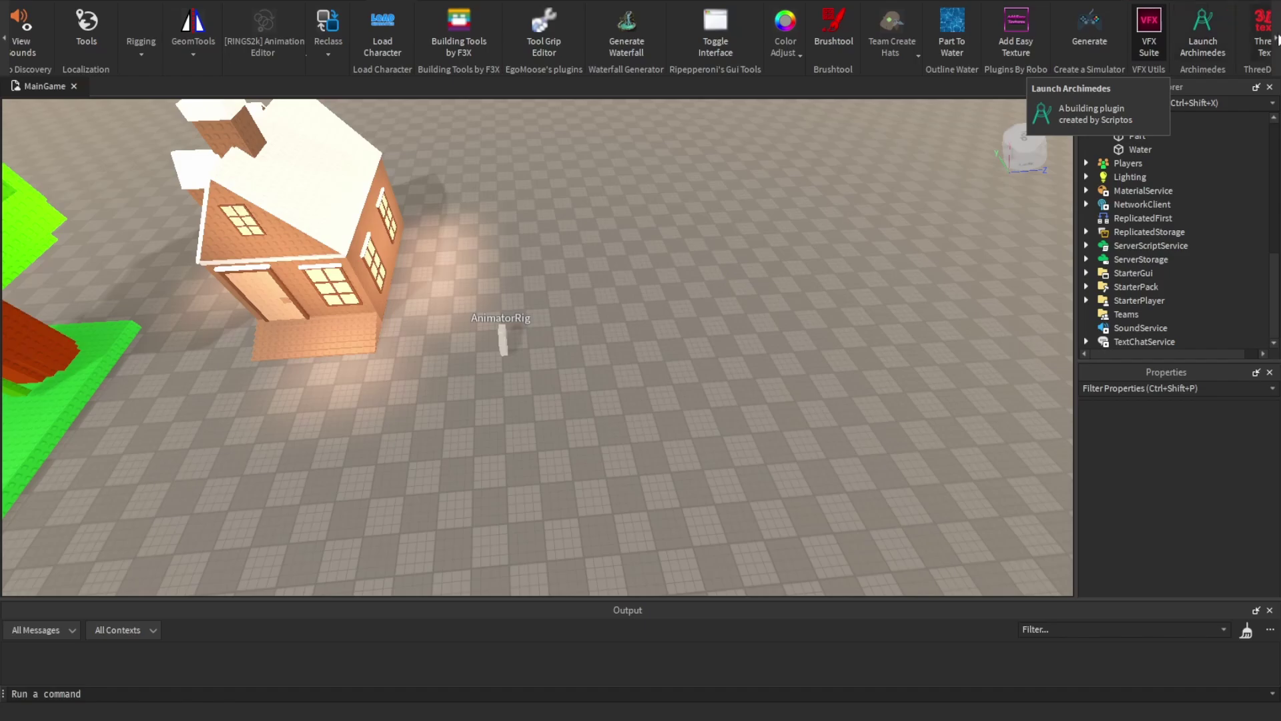
pyautogui.click(1276, 38)
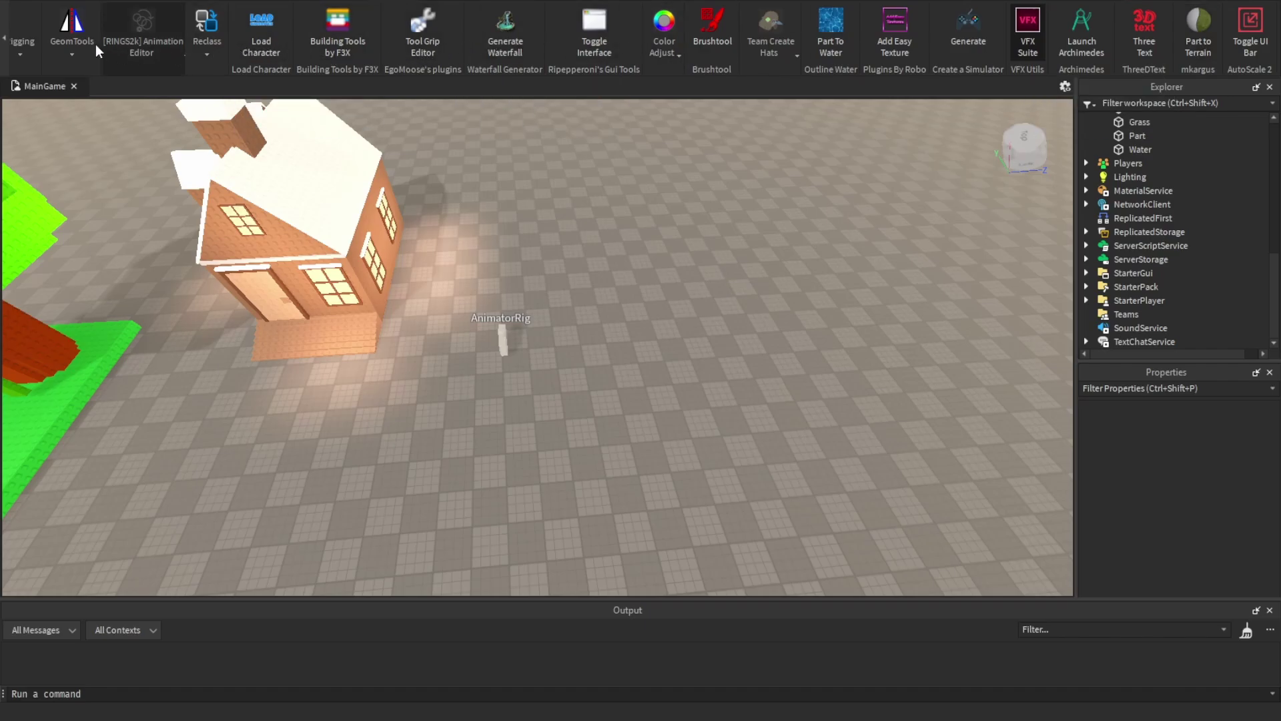
pyautogui.click(4, 38)
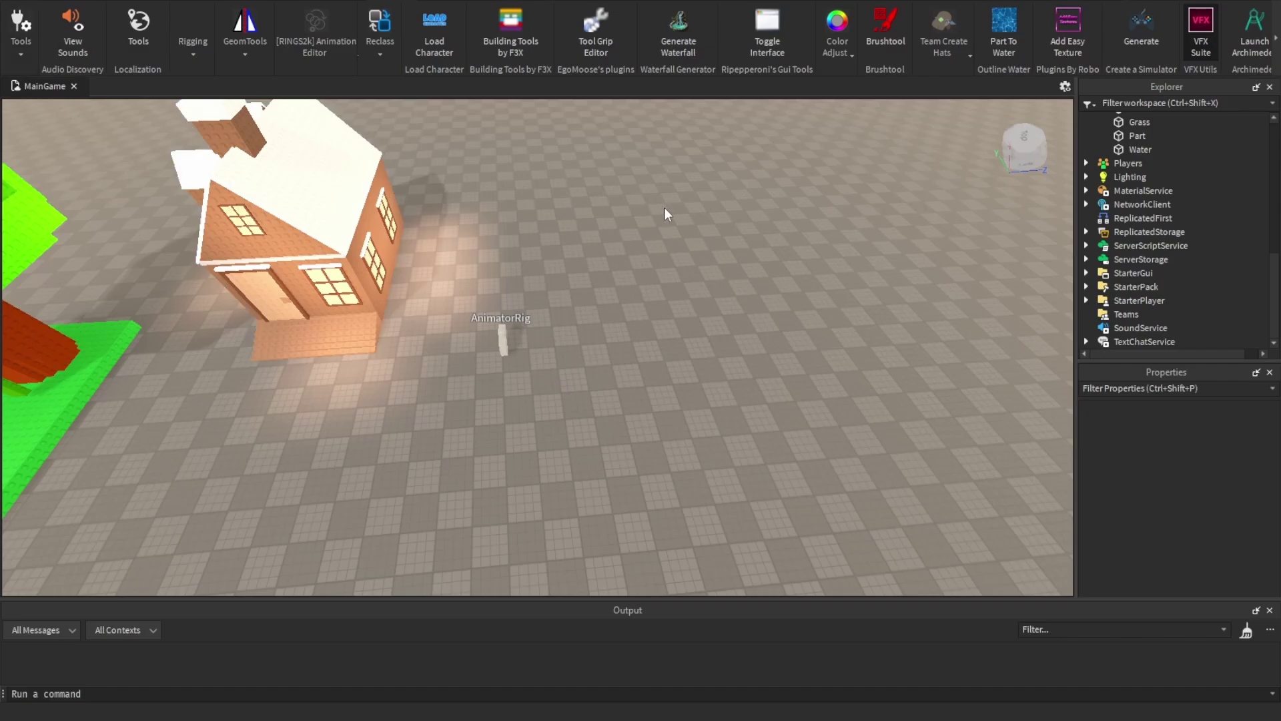
pyautogui.moveTo(665, 208); pyautogui.dragTo(665, 208, button='right')
pyautogui.scroll(-4, 664, 208)
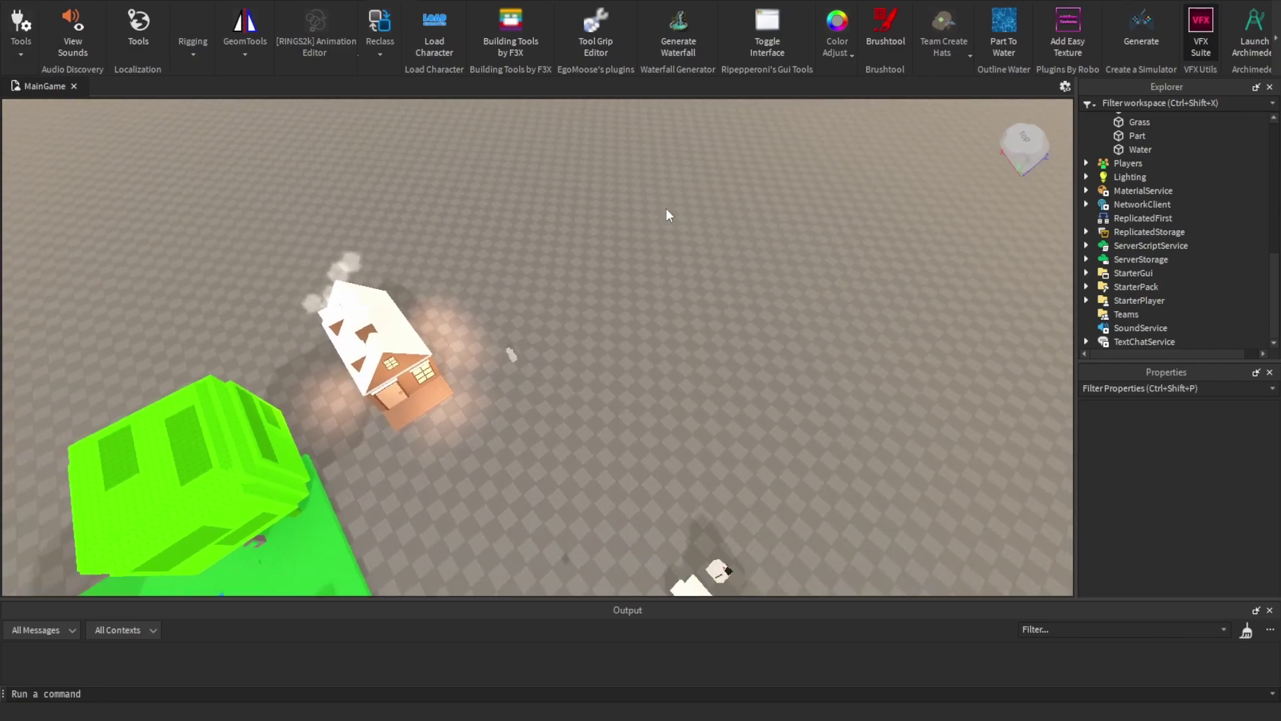
pyautogui.press('w')
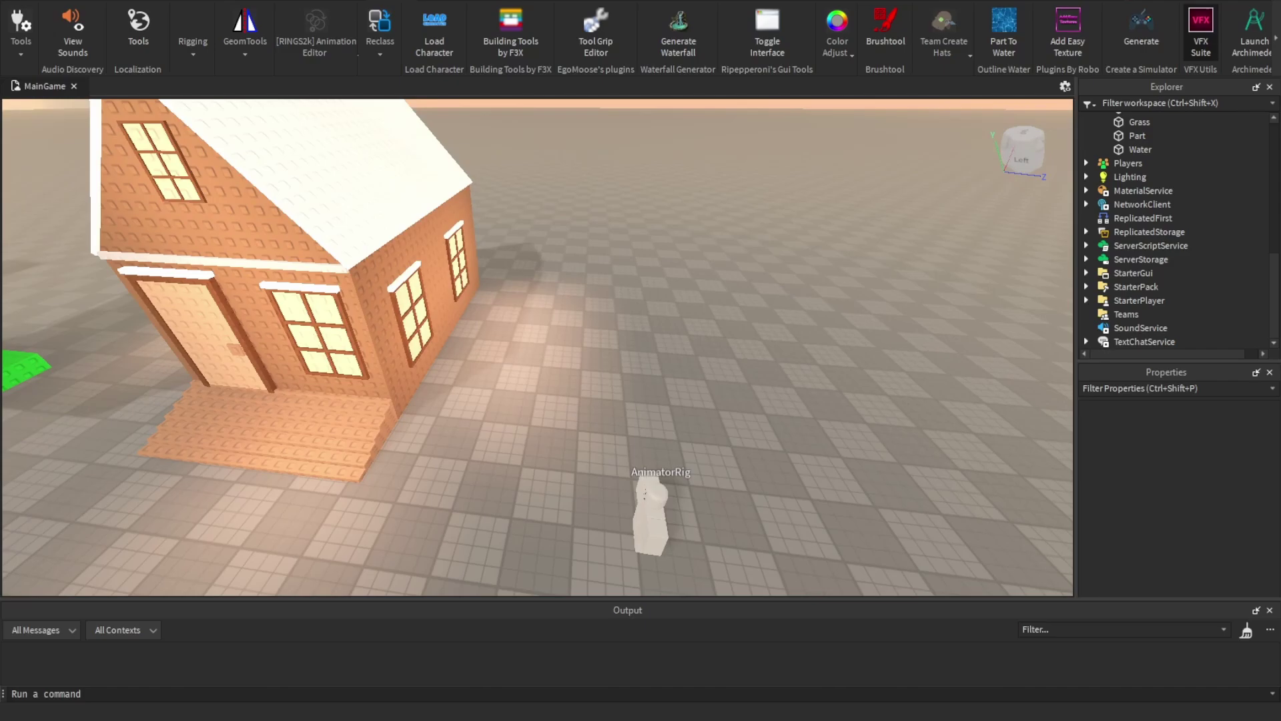
# Select the snow-roofed house model.
pyautogui.click(189, 3)
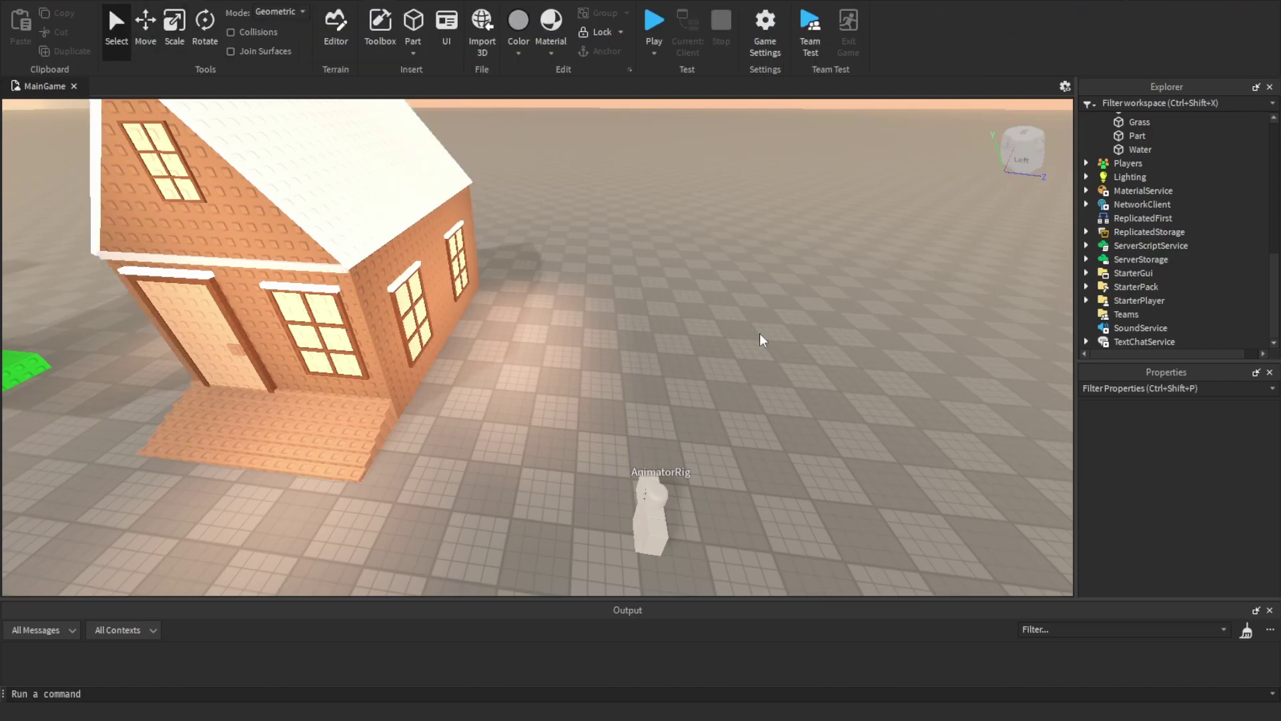
pyautogui.press('a')
pyautogui.moveTo(774, 309); pyautogui.dragTo(774, 311, button='right')
pyautogui.press('w')
pyautogui.scroll(-3, 774, 309)
pyautogui.press('s')
pyautogui.press('w')
pyautogui.click(602, 282)
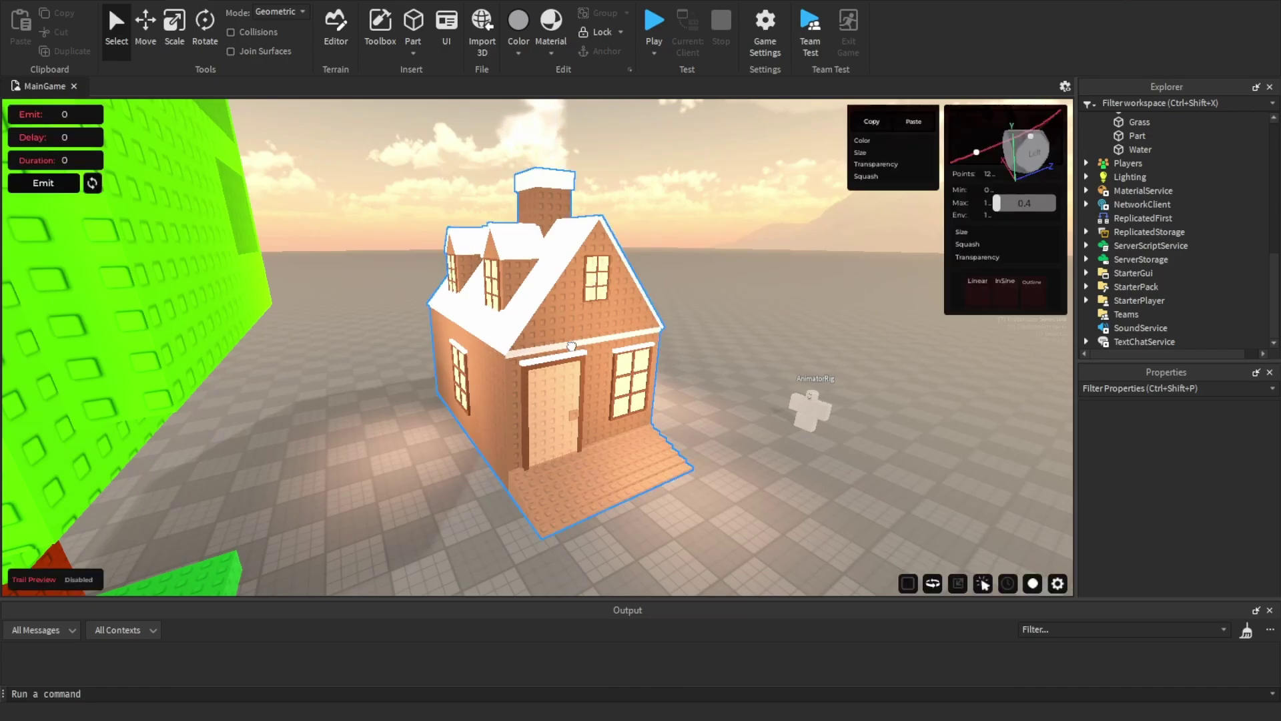
pyautogui.scroll(5, 717, 298)
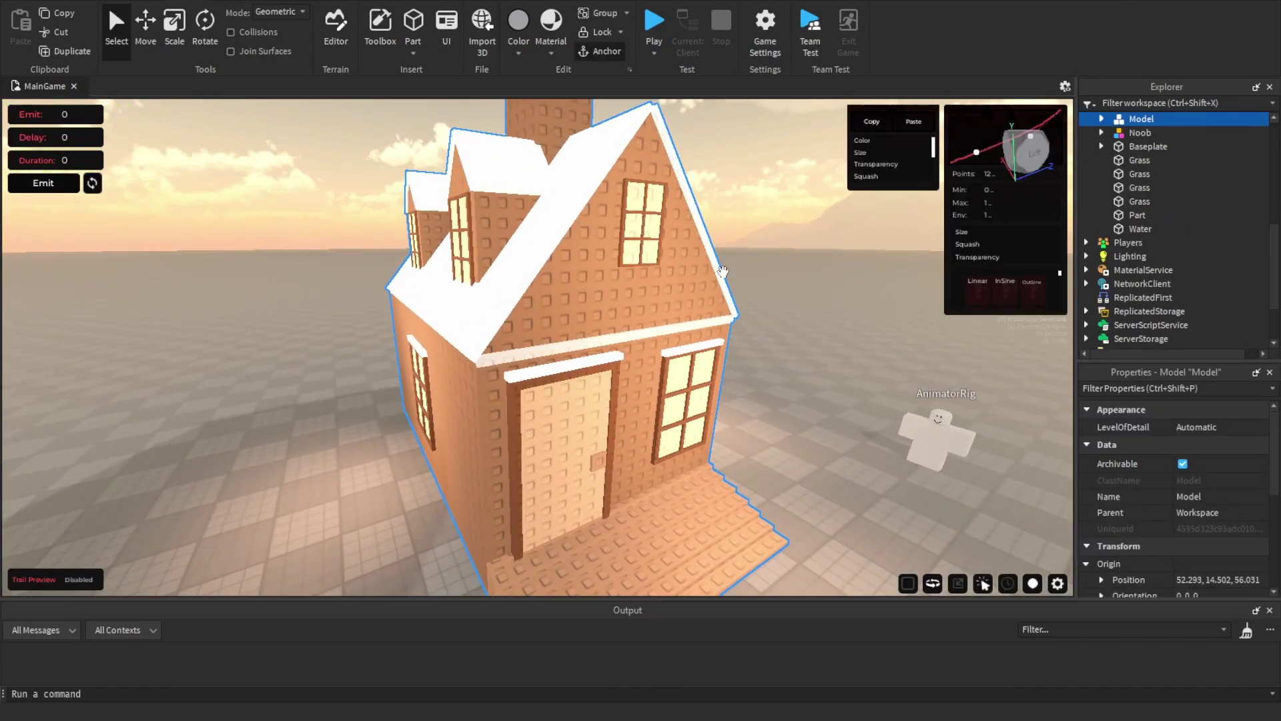
# Look over the front of the snow-roofed house model and clear its selection.
pyautogui.scroll(-5, 751, 270)
pyautogui.click(750, 270)
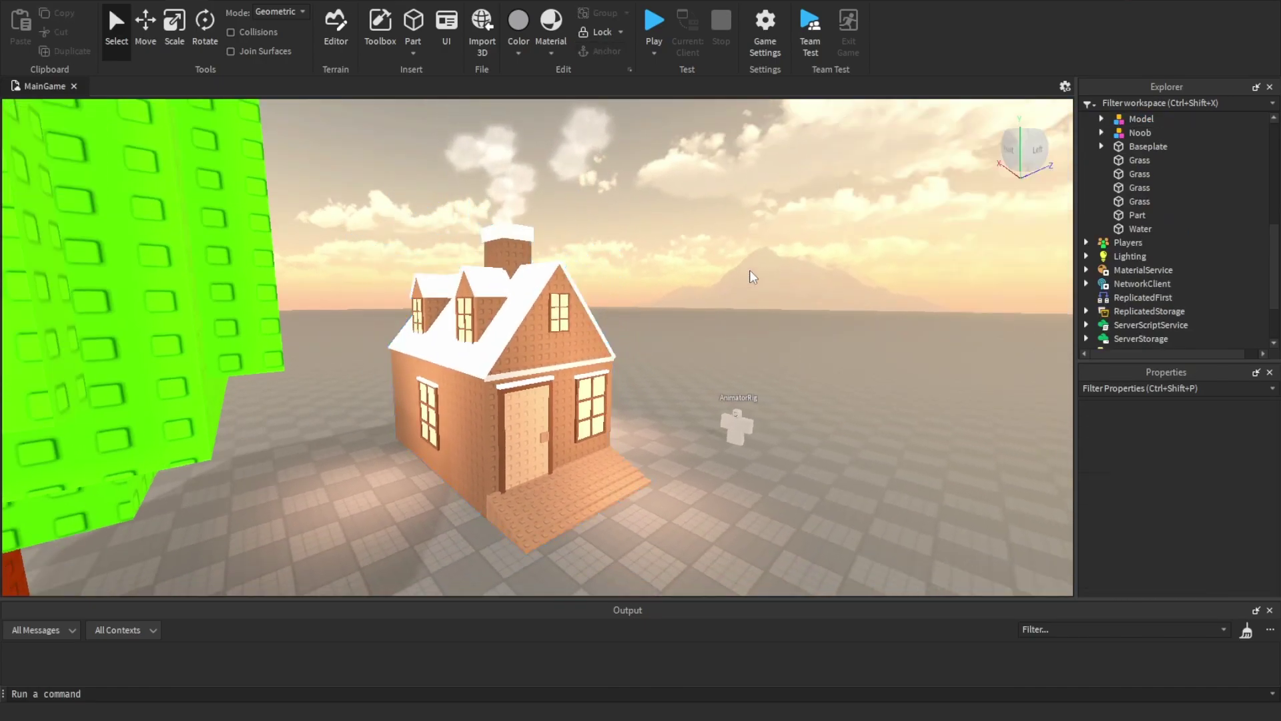
pyautogui.scroll(10, 560, 323)
pyautogui.click(559, 323)
pyautogui.scroll(-3, 695, 287)
pyautogui.scroll(-5, 772, 263)
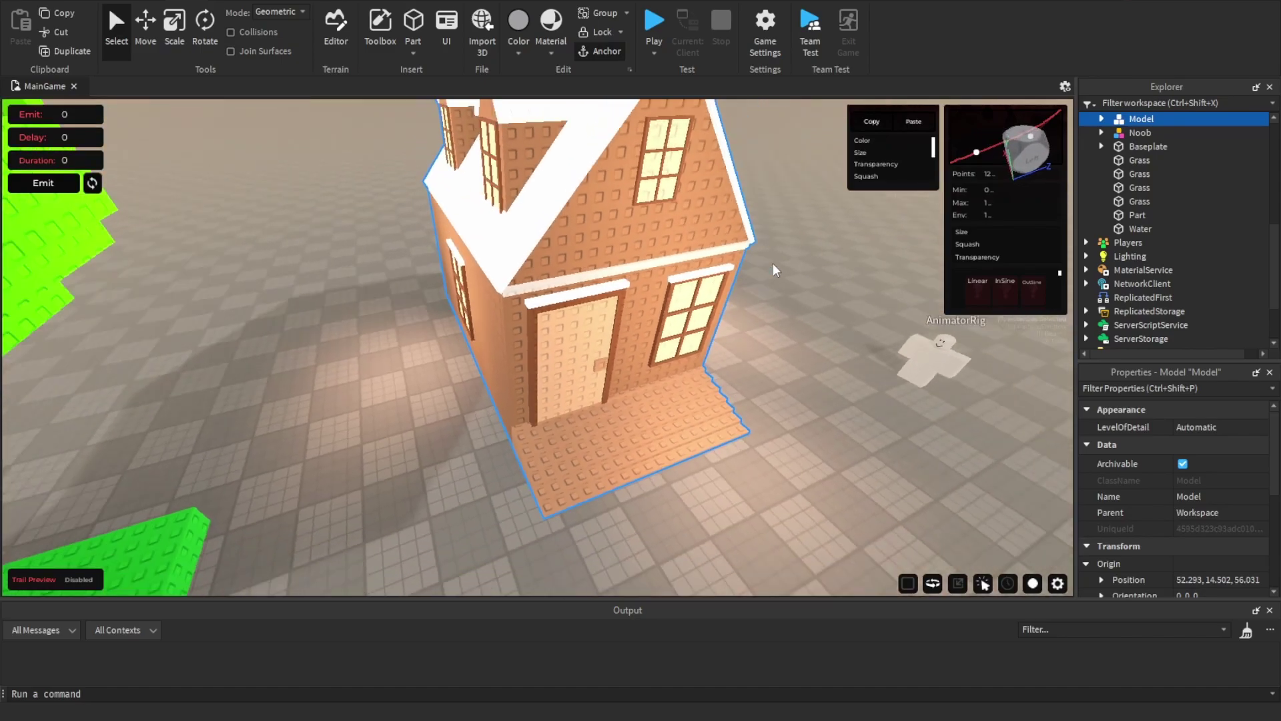
pyautogui.scroll(8, 748, 247)
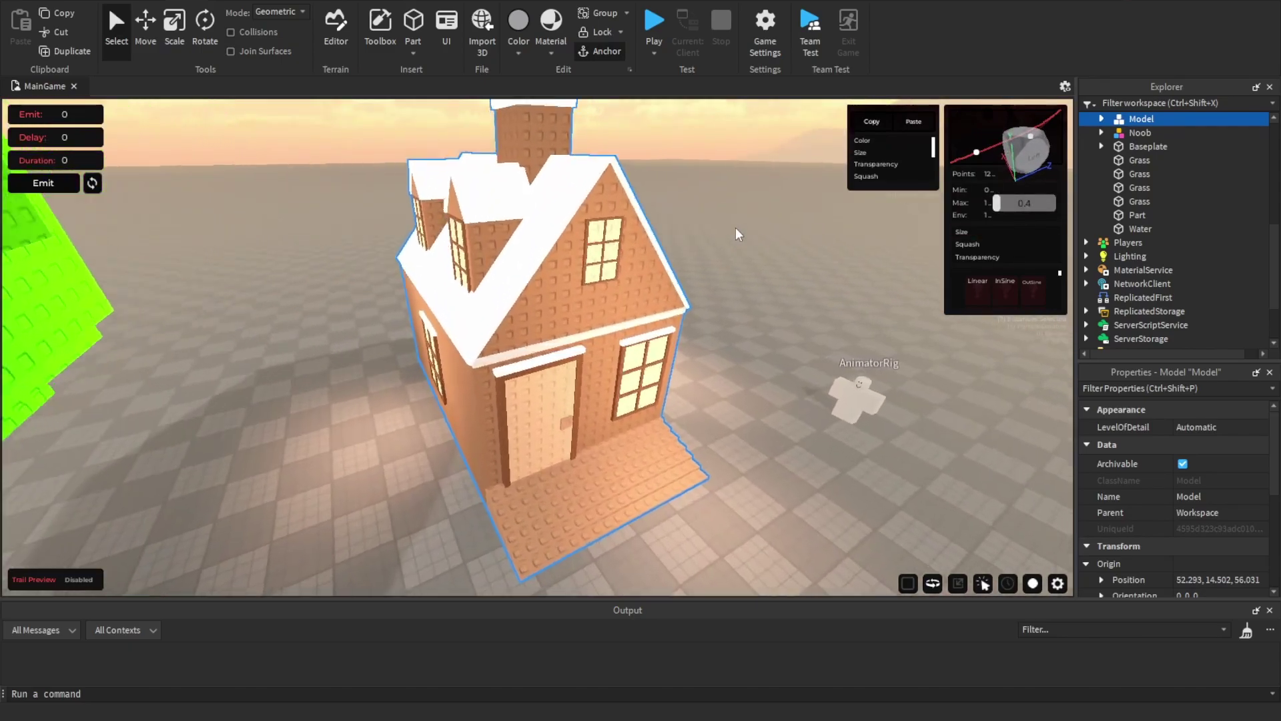
pyautogui.click(738, 226)
# Examine the house's chimney smoke, front door, porch and interior walls up close.
pyautogui.scroll(-7, 721, 232)
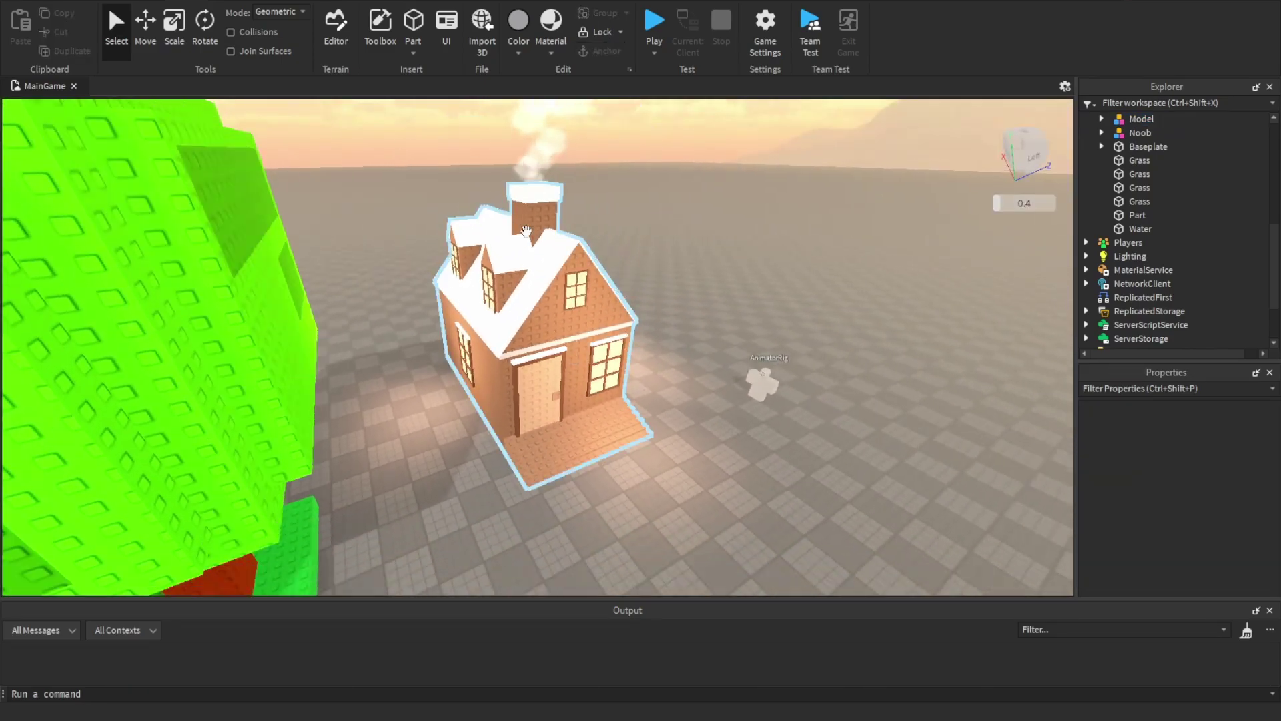
pyautogui.scroll(3, 617, 280)
pyautogui.moveTo(617, 283); pyautogui.dragTo(602, 291, button='right')
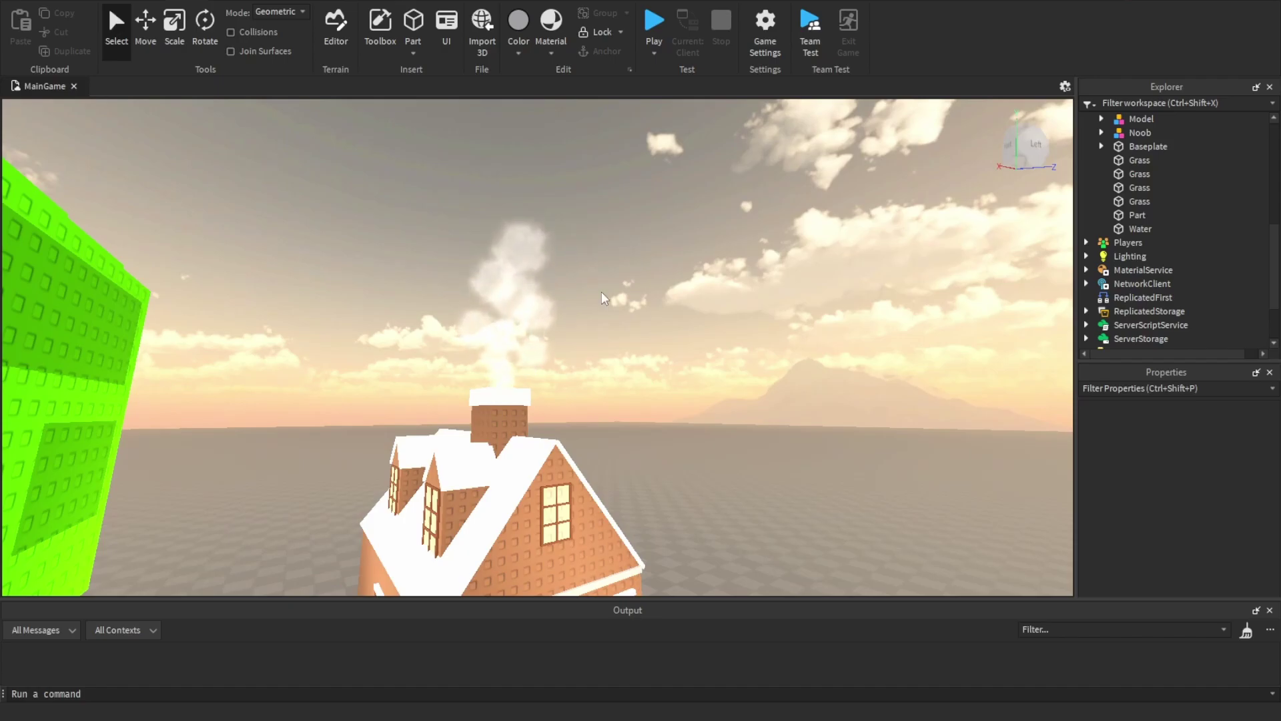
pyautogui.scroll(4, 606, 294)
pyautogui.scroll(-3, 690, 294)
pyautogui.moveTo(690, 294); pyautogui.dragTo(688, 295, button='right')
pyautogui.scroll(7, 688, 294)
pyautogui.press('w')
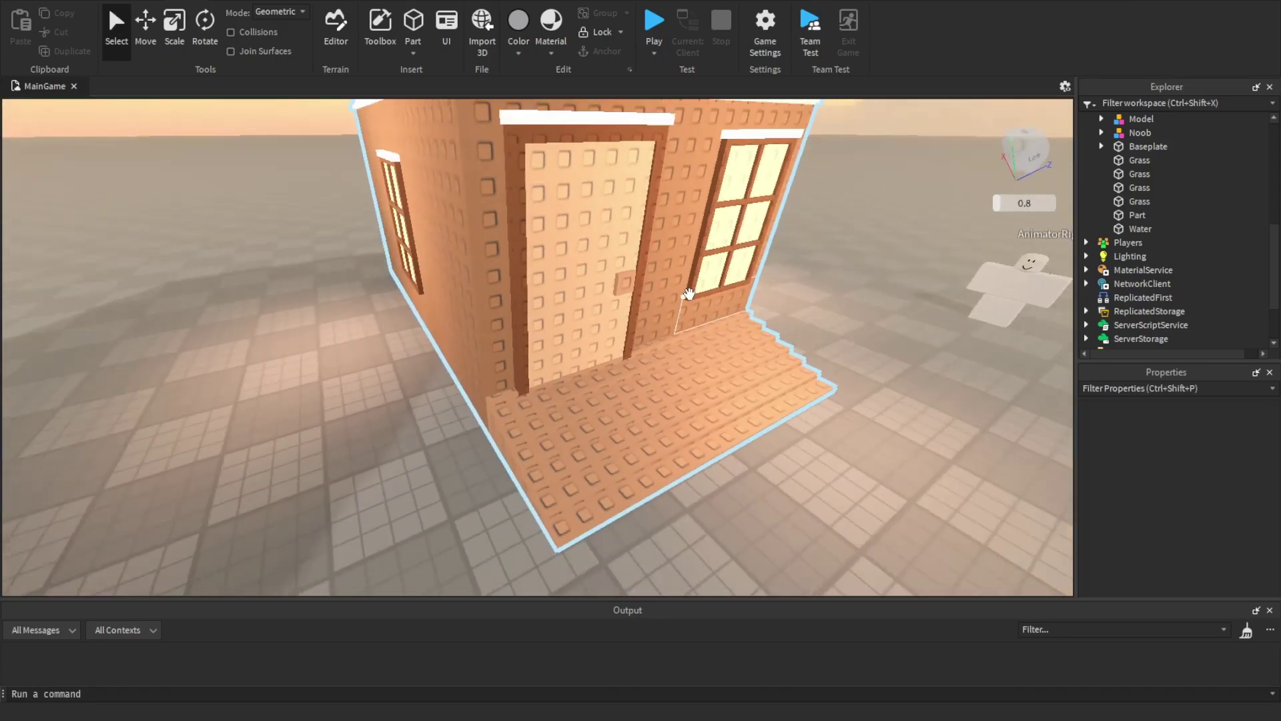
pyautogui.scroll(-10, 690, 294)
pyautogui.scroll(10, 690, 294)
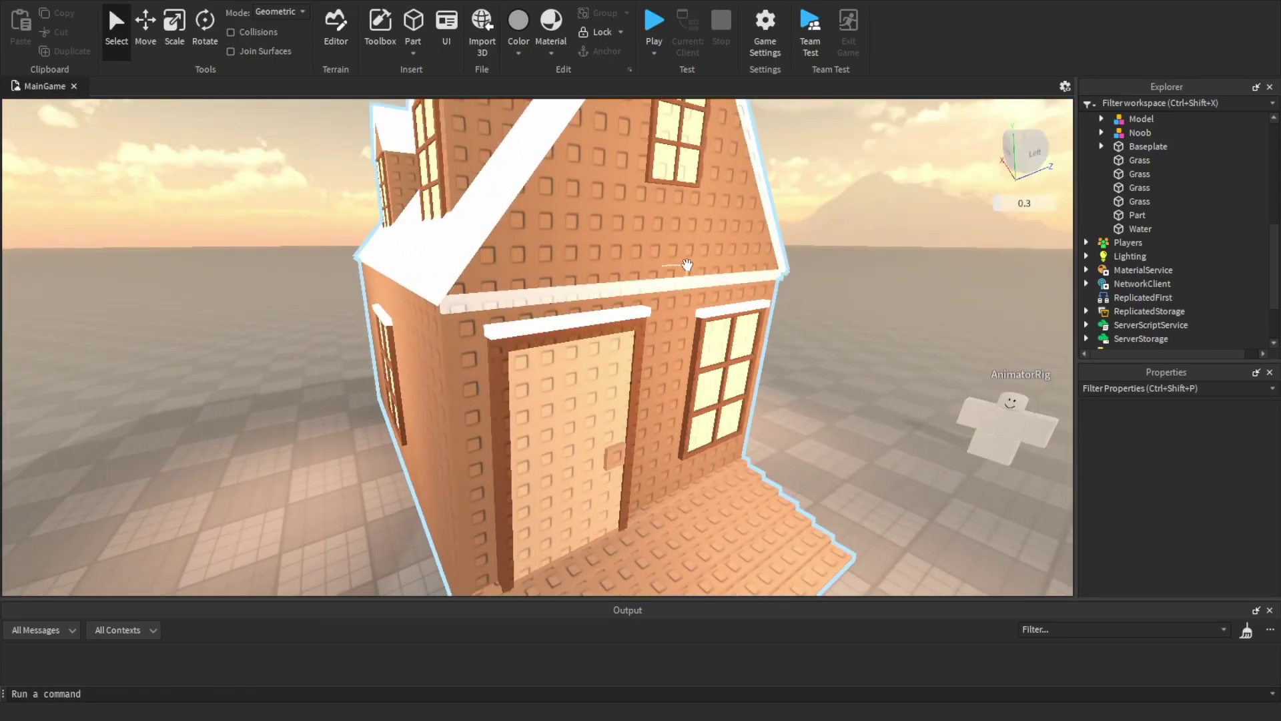
pyautogui.scroll(-5, 678, 371)
pyautogui.scroll(3, 678, 371)
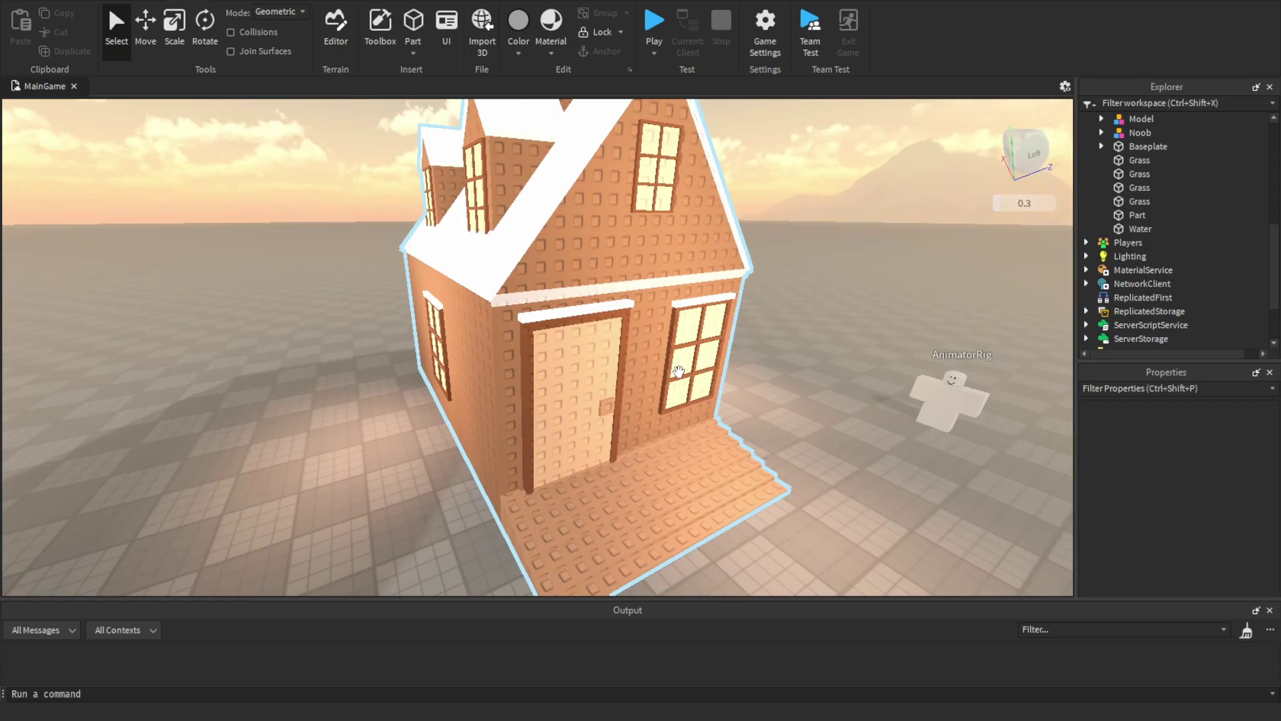
pyautogui.moveTo(679, 371); pyautogui.dragTo(679, 372, button='right')
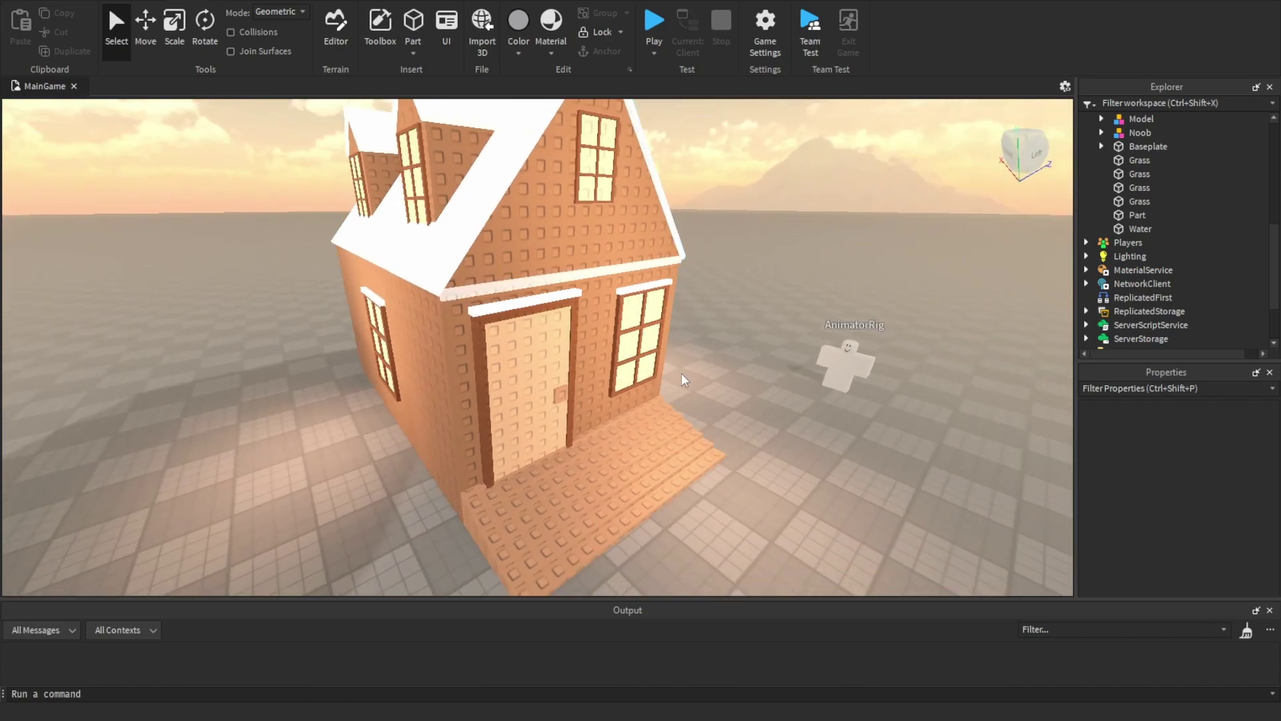
pyautogui.hotkey('ctrl', 'v')
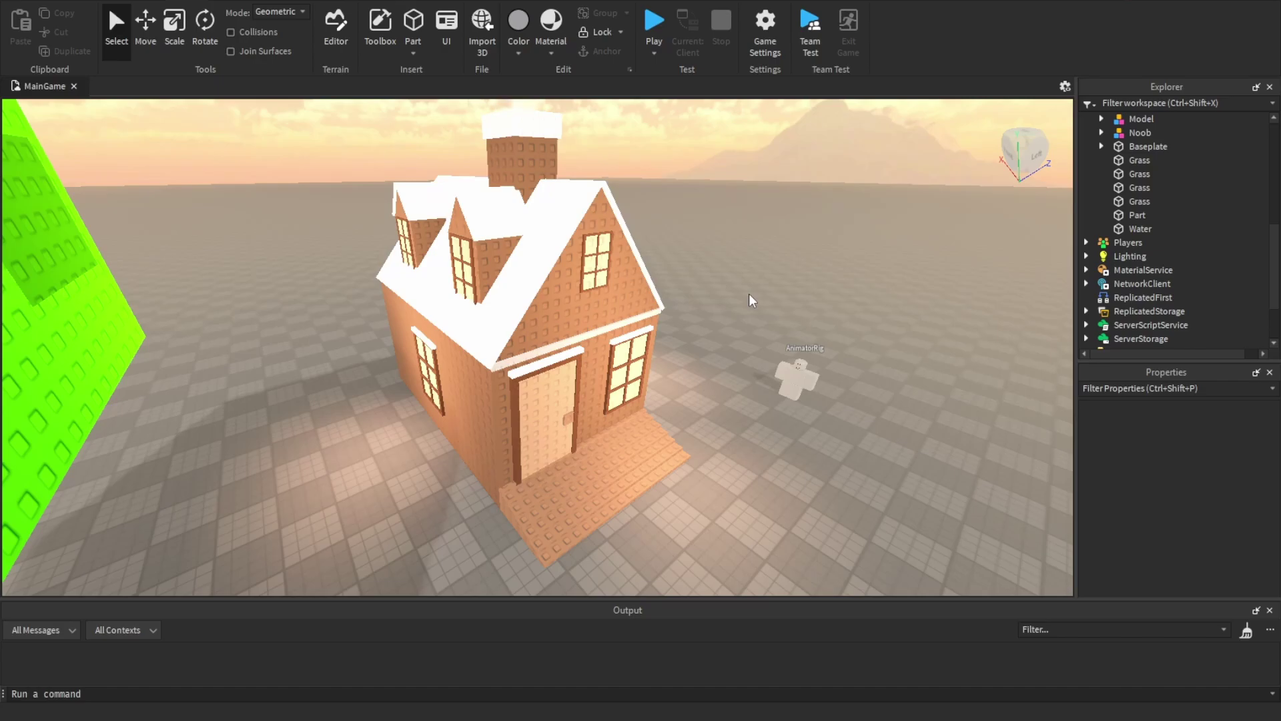
pyautogui.scroll(-10, 748, 293)
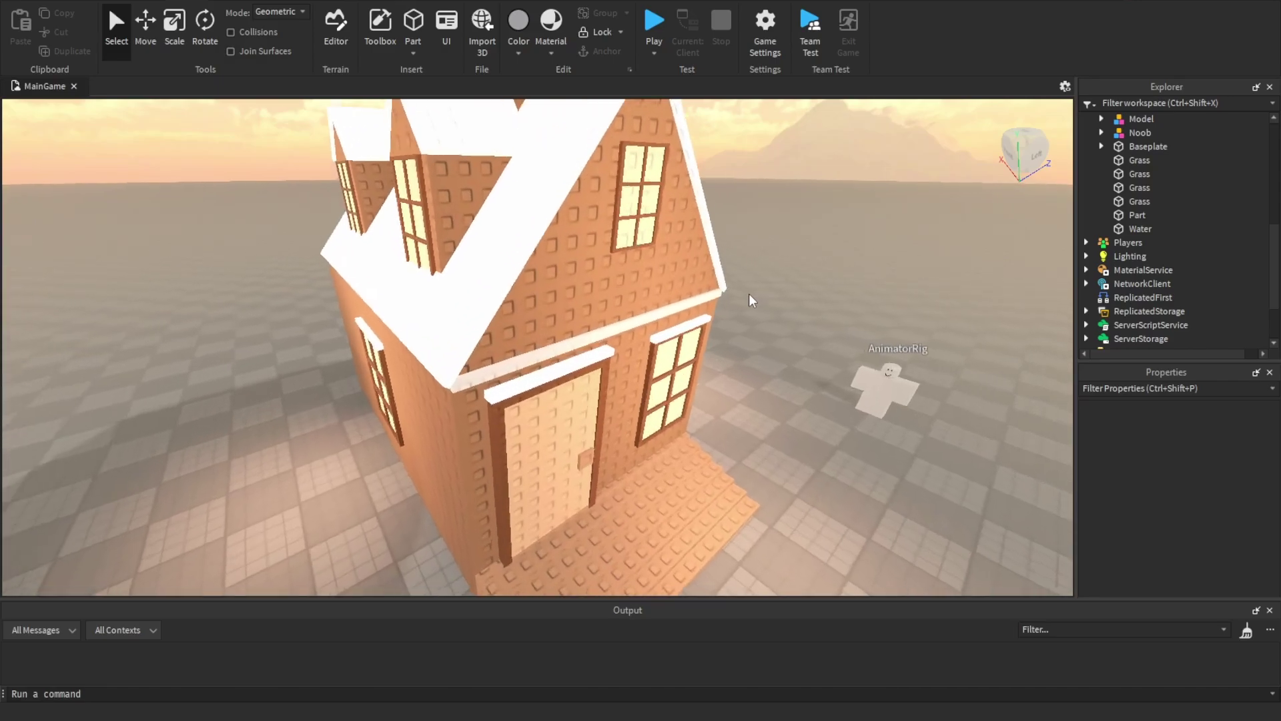
pyautogui.scroll(10, 748, 294)
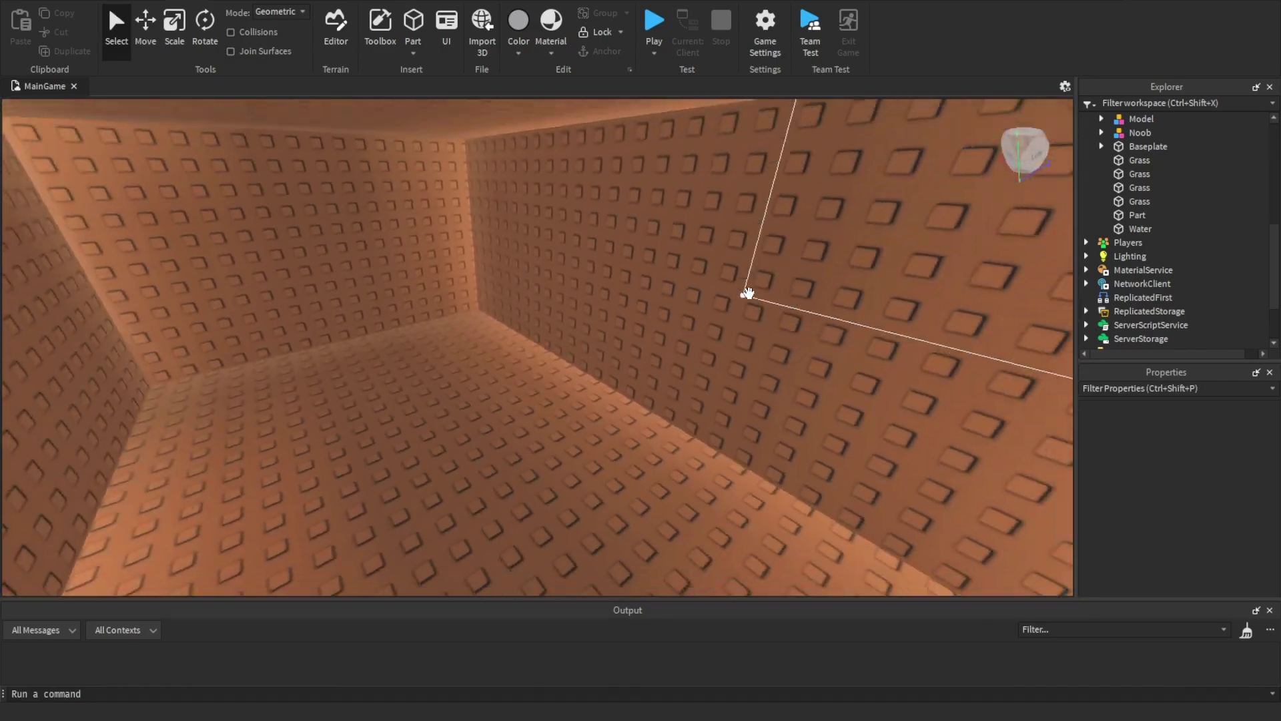
pyautogui.scroll(3, 749, 294)
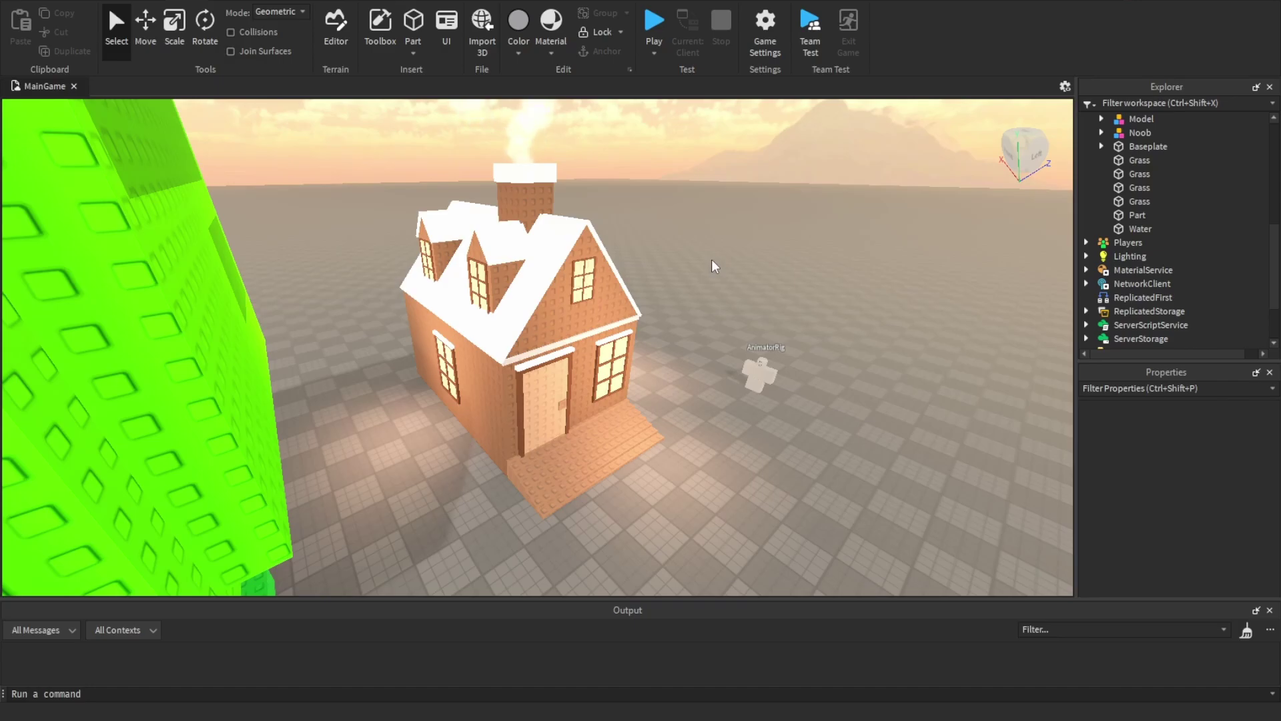
# Inspect the house's front gable, snowy roof and chimney from the front.
pyautogui.press('w')
pyautogui.moveTo(715, 396); pyautogui.dragTo(710, 394, button='right')
pyautogui.press('w')
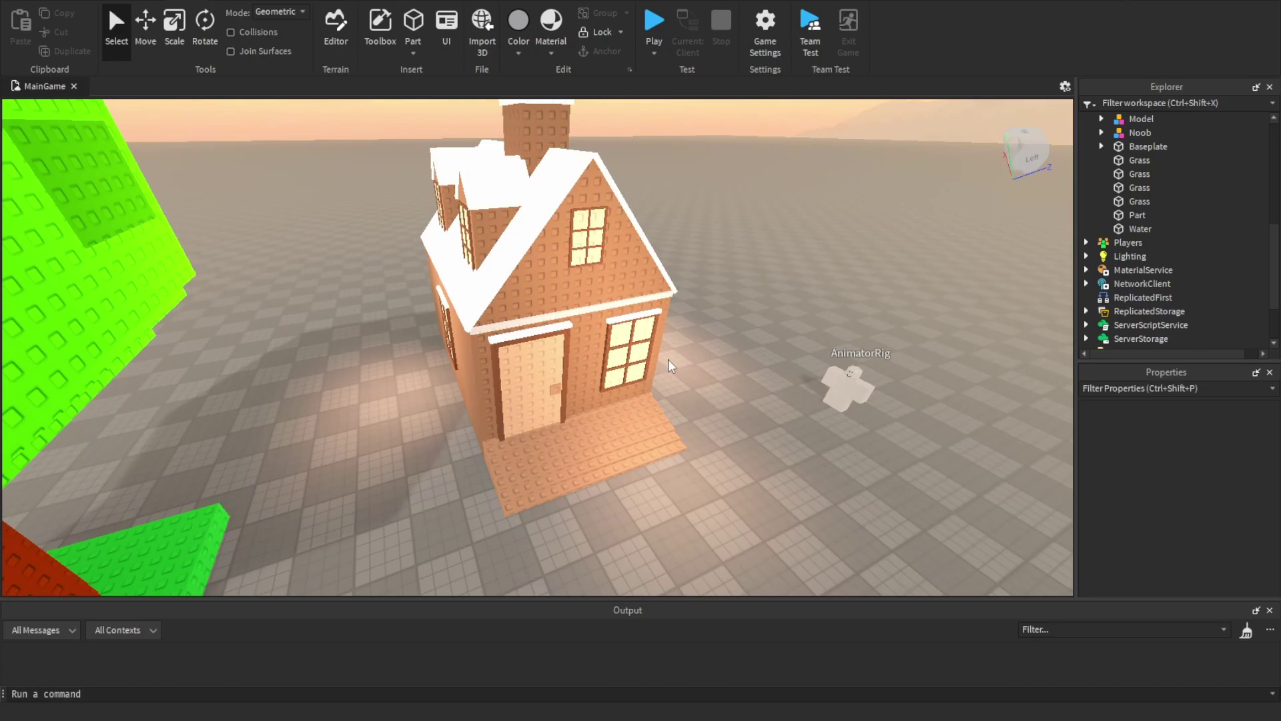
pyautogui.press('w')
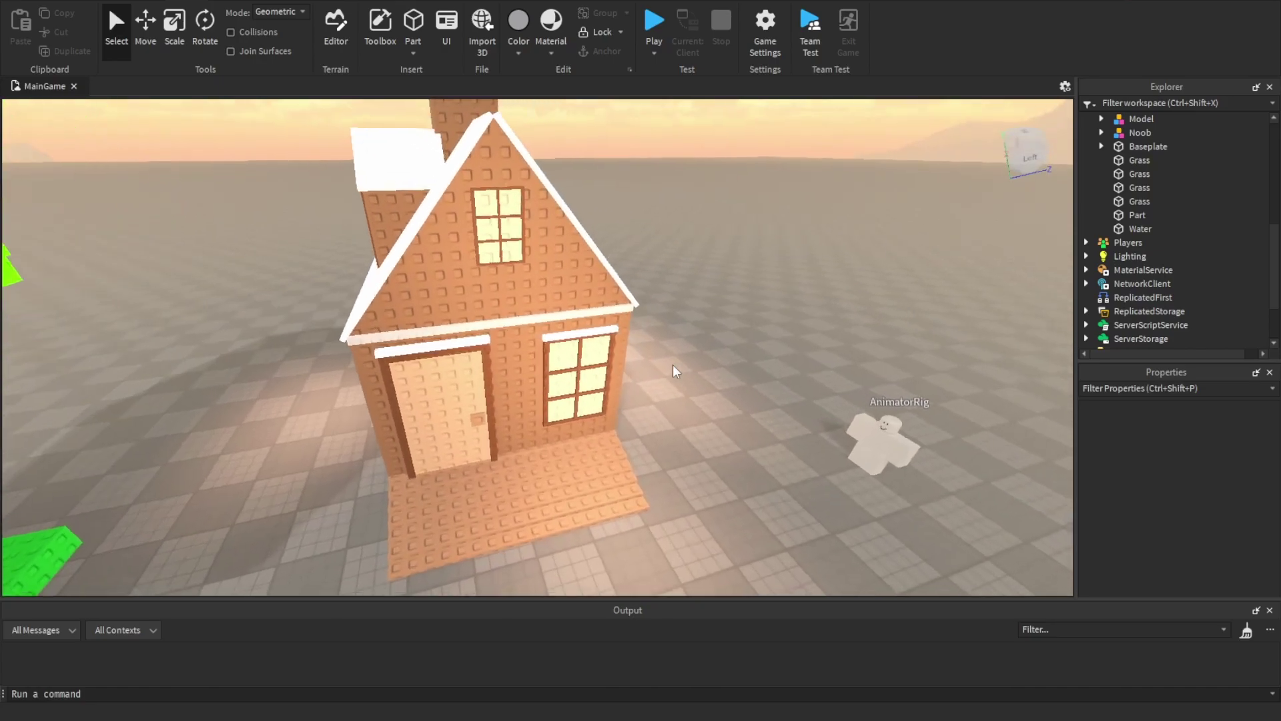
pyautogui.moveTo(672, 365); pyautogui.dragTo(672, 366, button='right')
pyautogui.press('e')
pyautogui.press('w')
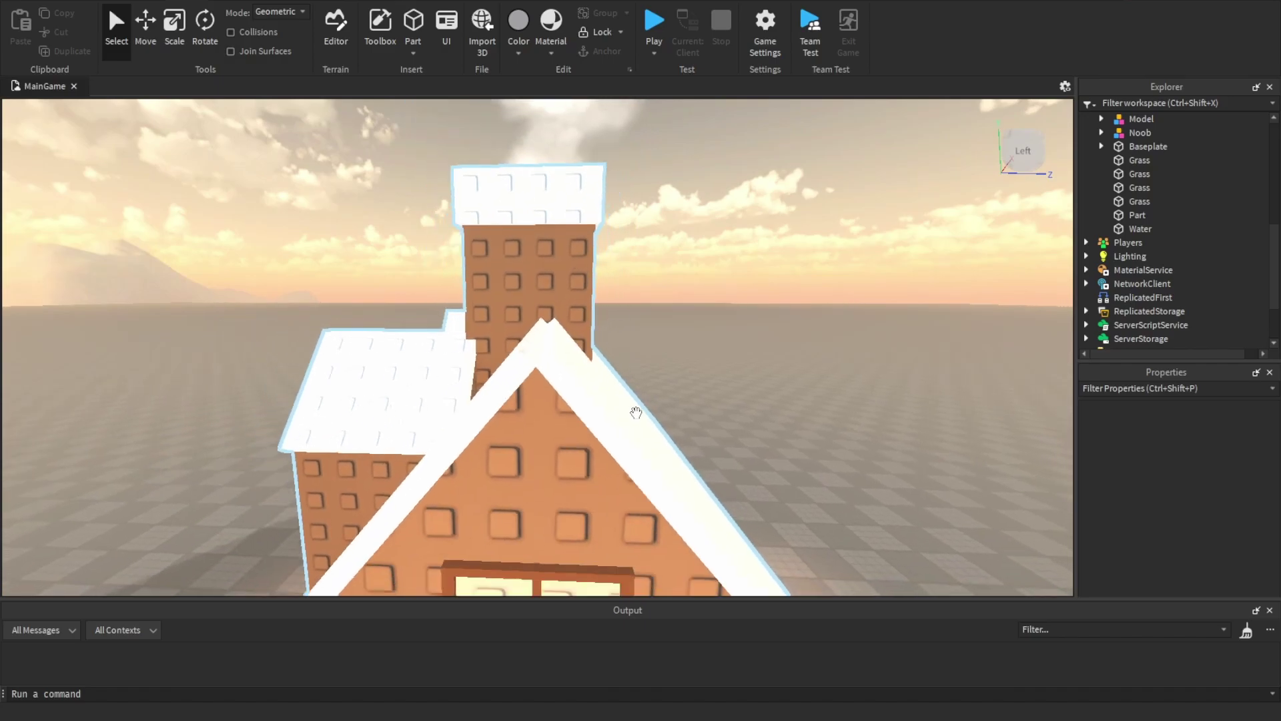
pyautogui.press('s')
pyautogui.moveTo(664, 427); pyautogui.dragTo(664, 426, button='right')
pyautogui.press('w')
pyautogui.press('w')
pyautogui.scroll(-1, 663, 426)
pyautogui.scroll(2, 663, 425)
pyautogui.press('s')
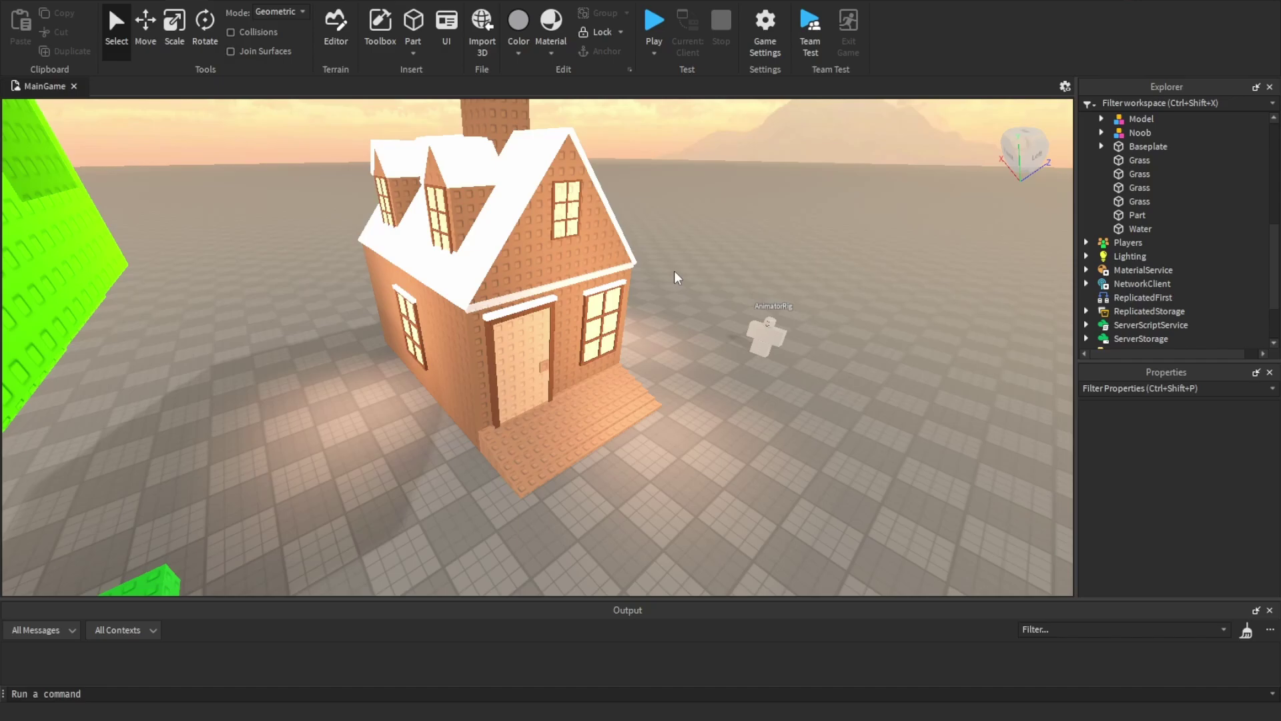
pyautogui.moveTo(678, 326); pyautogui.dragTo(580, 254, button='right')
pyautogui.press('d')
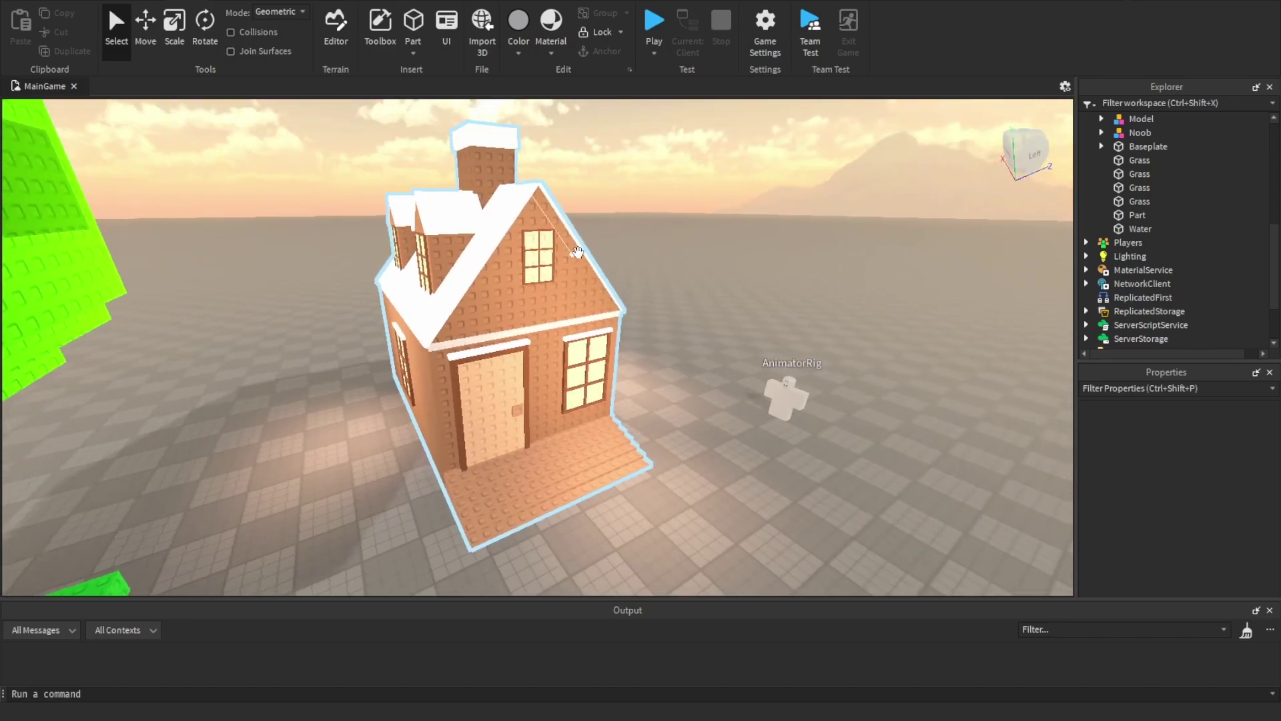
pyautogui.press('a')
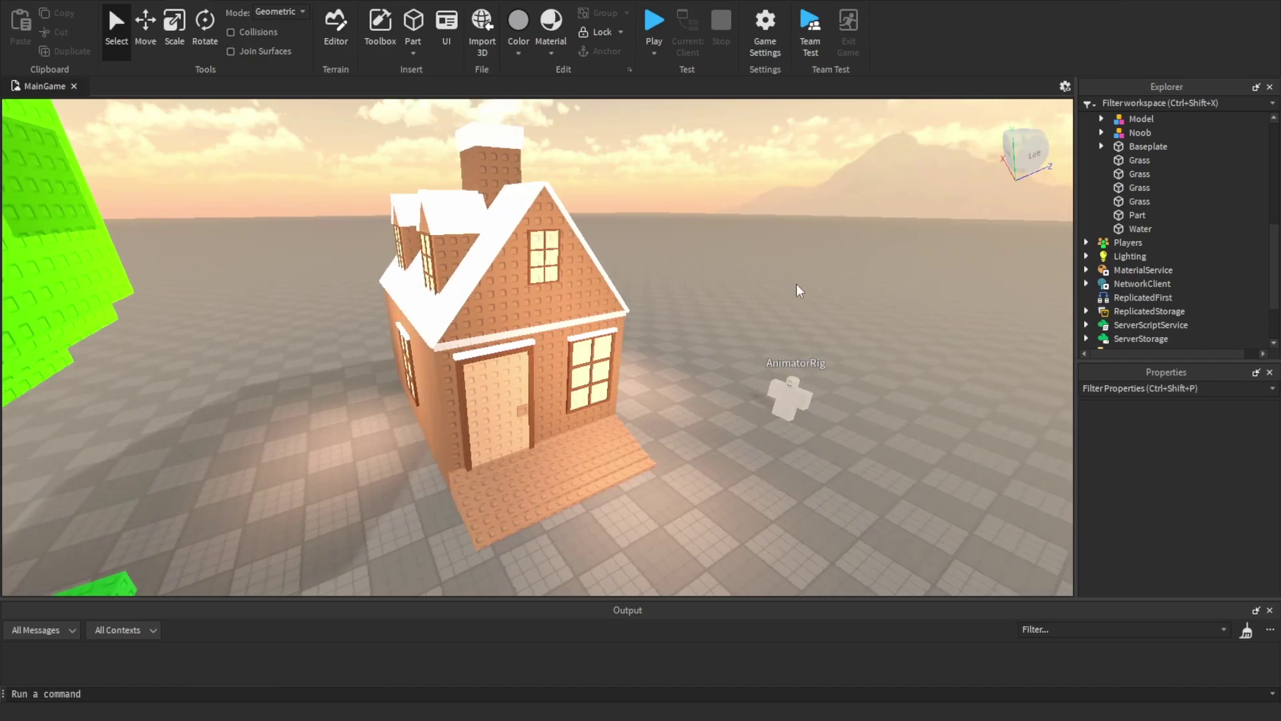
pyautogui.moveTo(783, 286); pyautogui.dragTo(727, 307, button='right')
pyautogui.scroll(1, 784, 286)
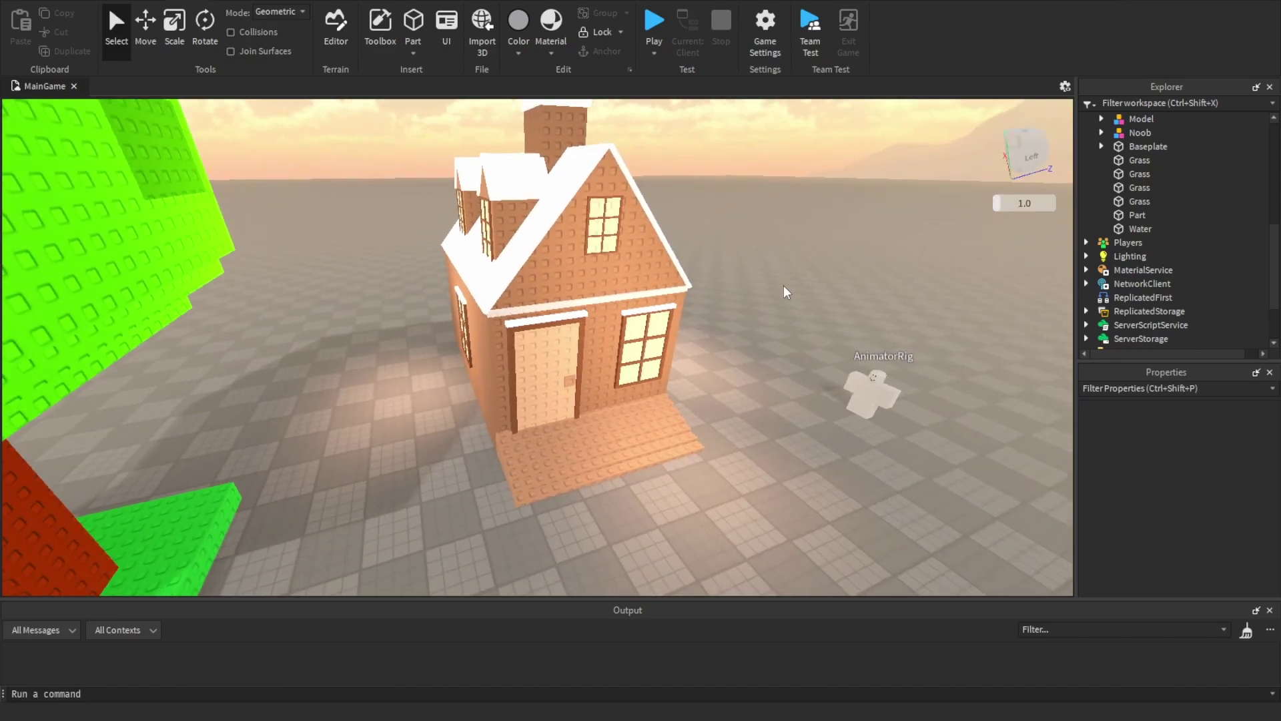
pyautogui.press('s')
pyautogui.press('w')
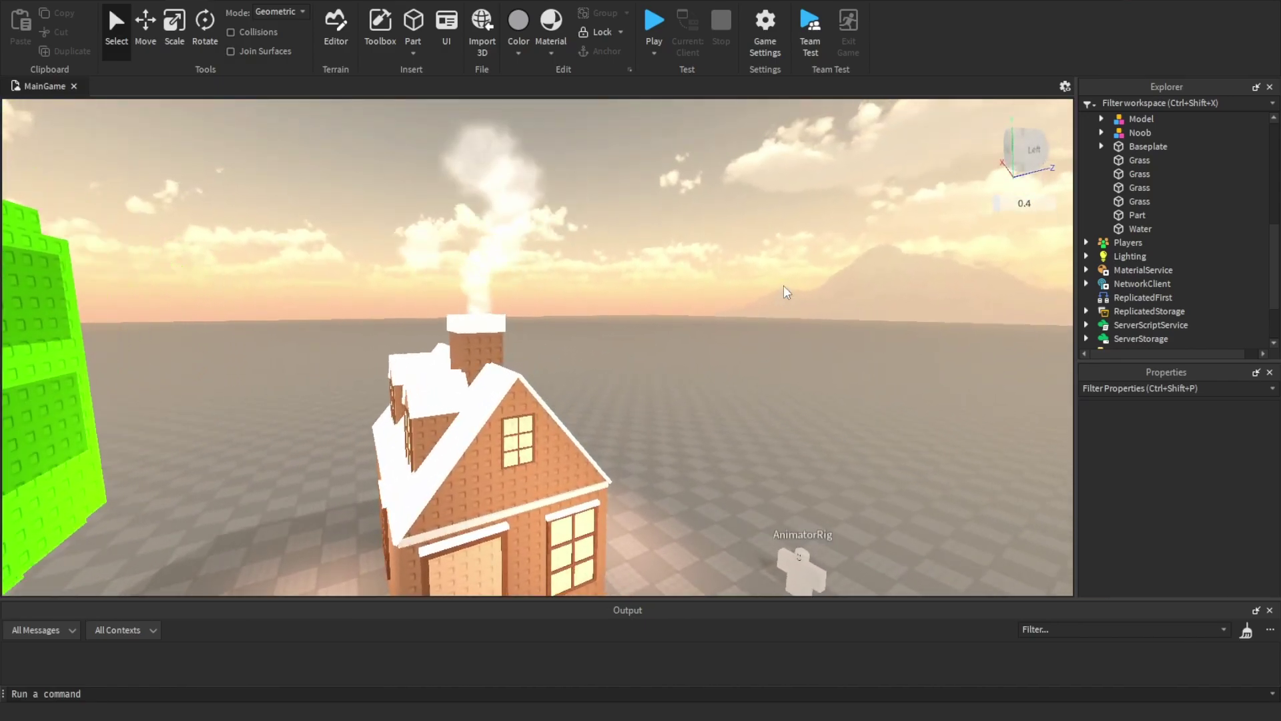
pyautogui.press('w')
pyautogui.press('s')
pyautogui.scroll(-1, 783, 286)
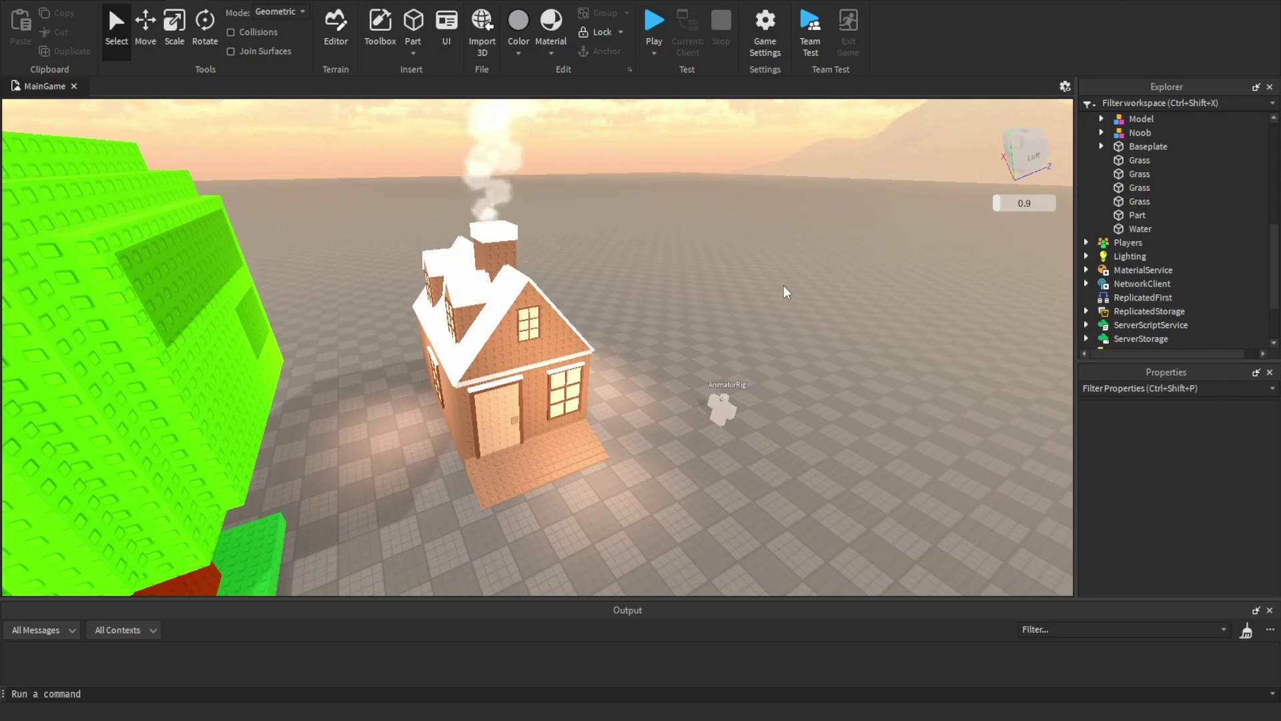
pyautogui.press('w')
pyautogui.moveTo(783, 286); pyautogui.dragTo(784, 245, button='right')
pyautogui.press('w')
pyautogui.press('s')
pyautogui.scroll(-3, 783, 285)
pyautogui.press('w')
pyautogui.press('w')
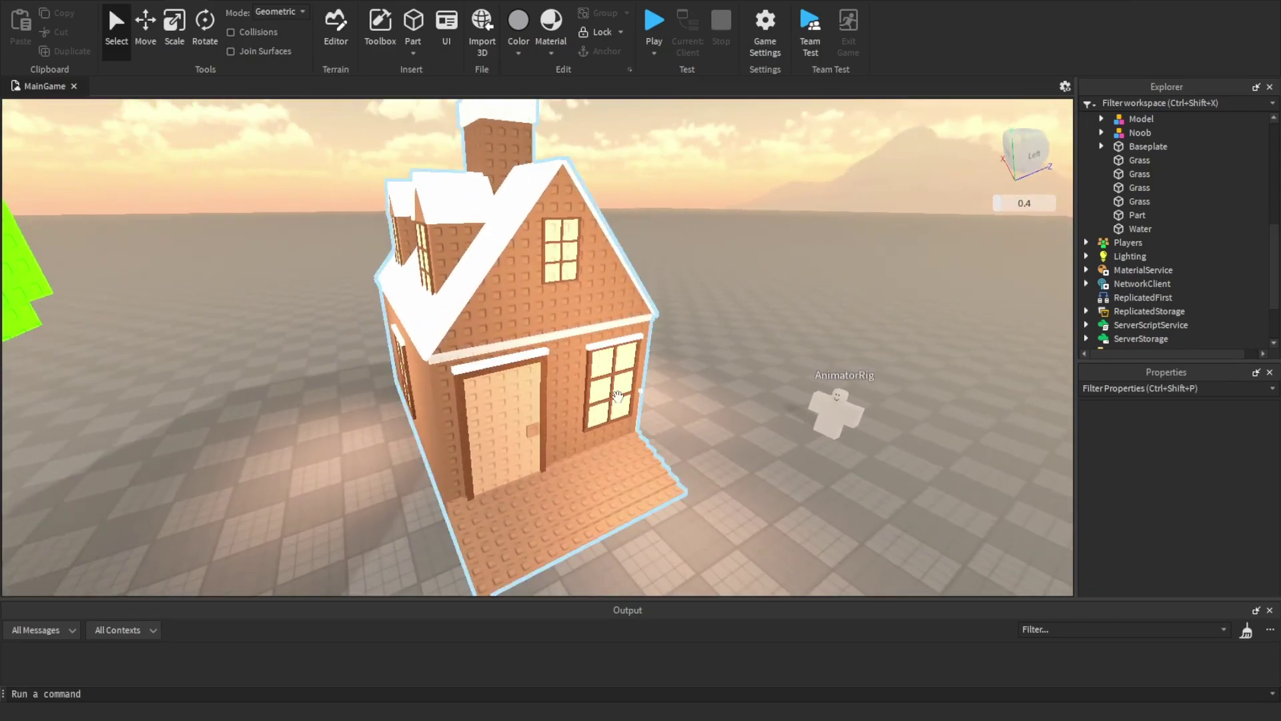
pyautogui.press('w')
pyautogui.press('a')
pyautogui.press('d')
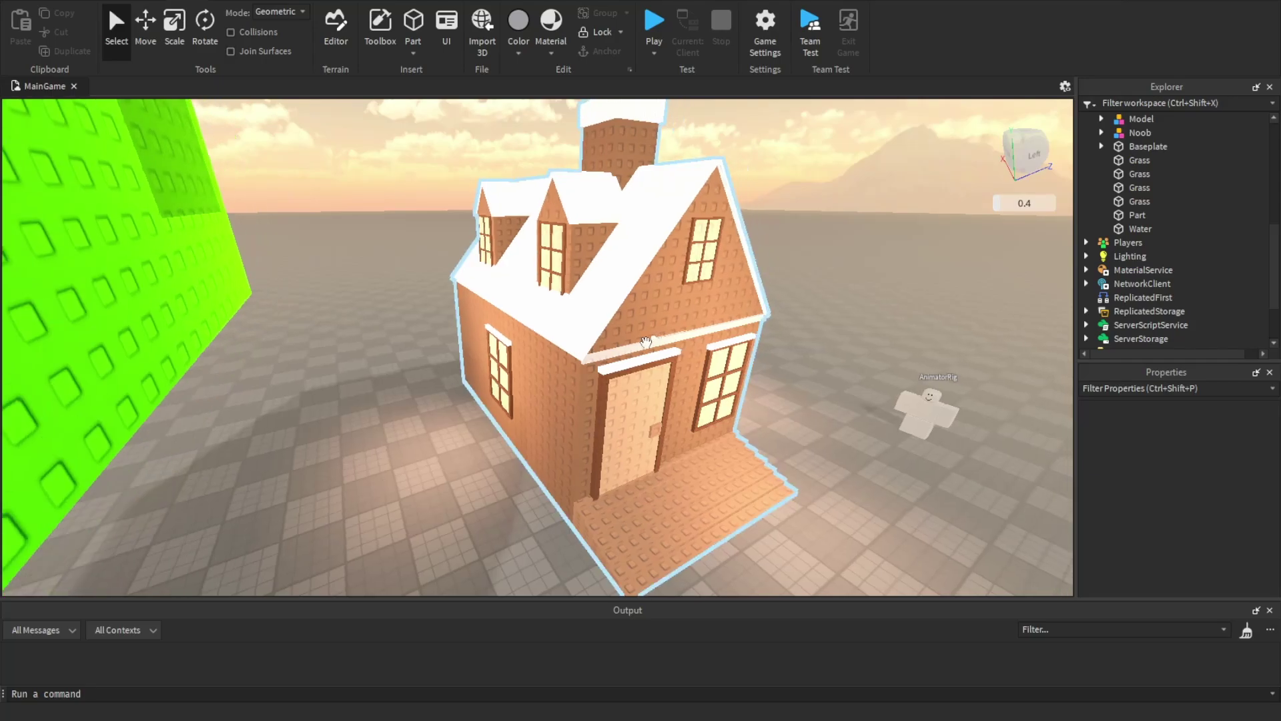
pyautogui.press('w')
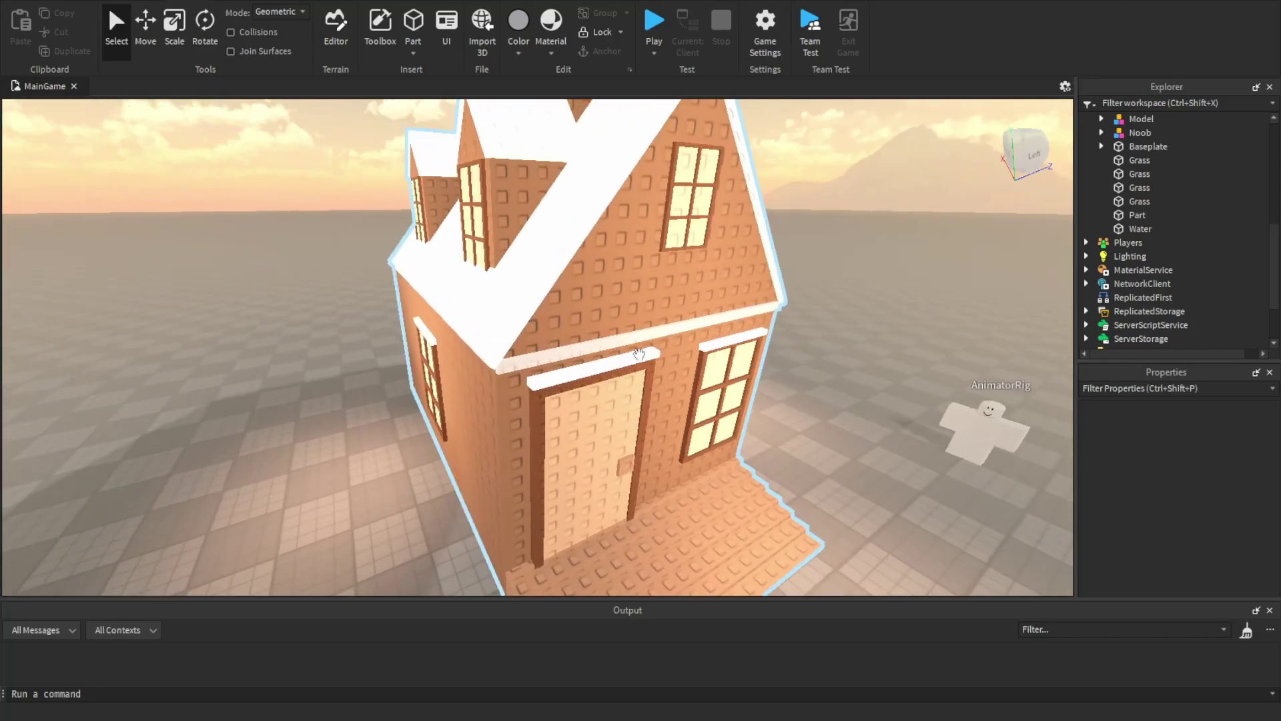
pyautogui.press('d')
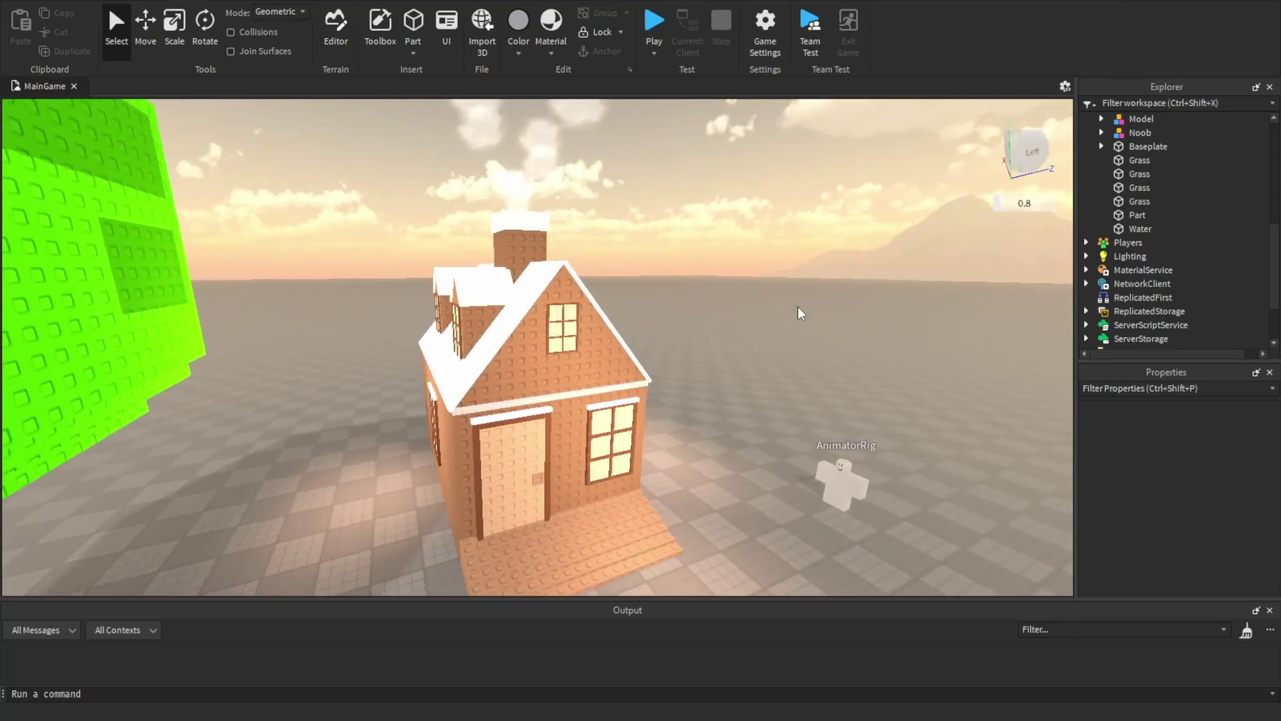
pyautogui.press('w')
pyautogui.press('s')
pyautogui.press('a')
pyautogui.moveTo(798, 308); pyautogui.dragTo(798, 308, button='right')
pyautogui.press('a')
pyautogui.press('w')
pyautogui.hotkey('shift', 's')
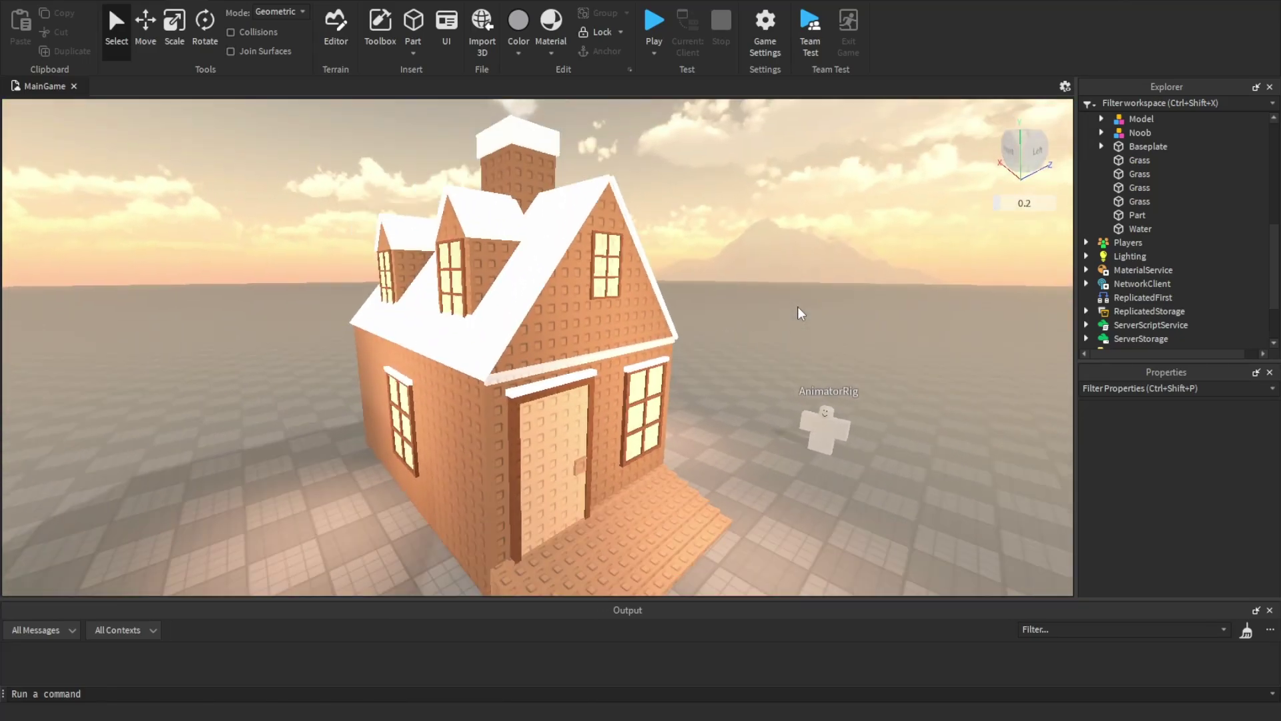
pyautogui.scroll(1, 654, 325)
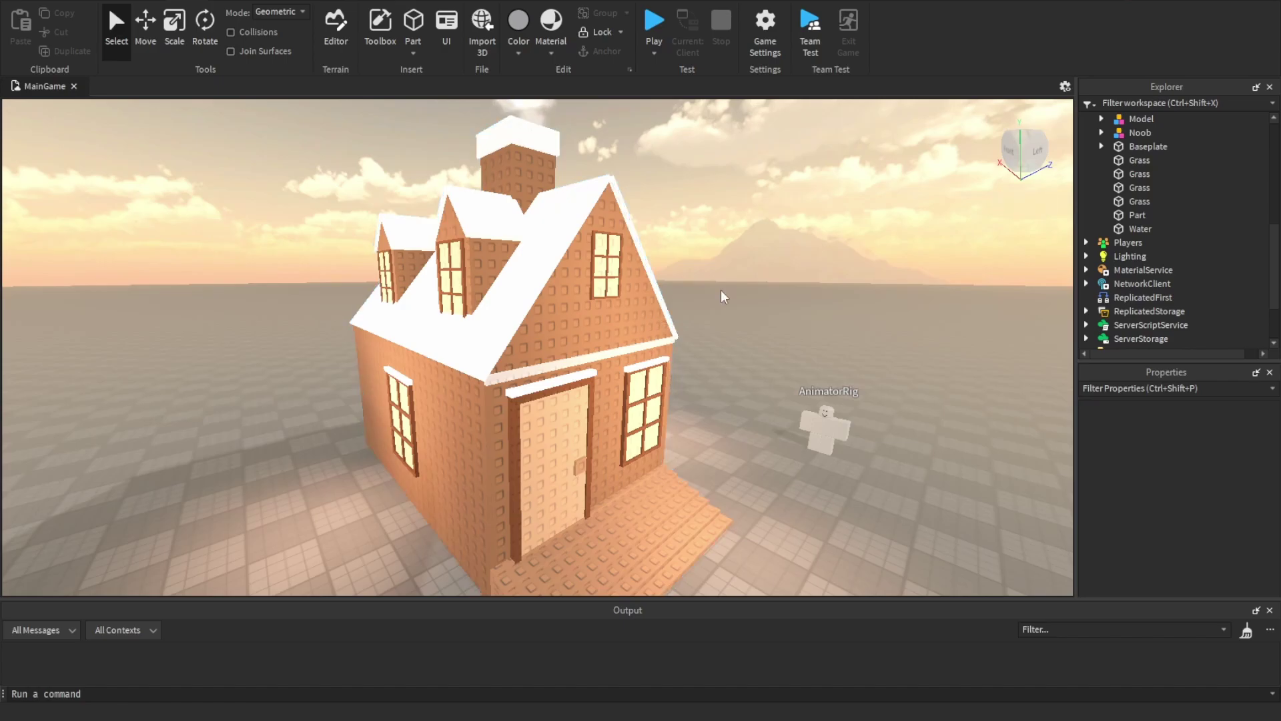
pyautogui.press('w')
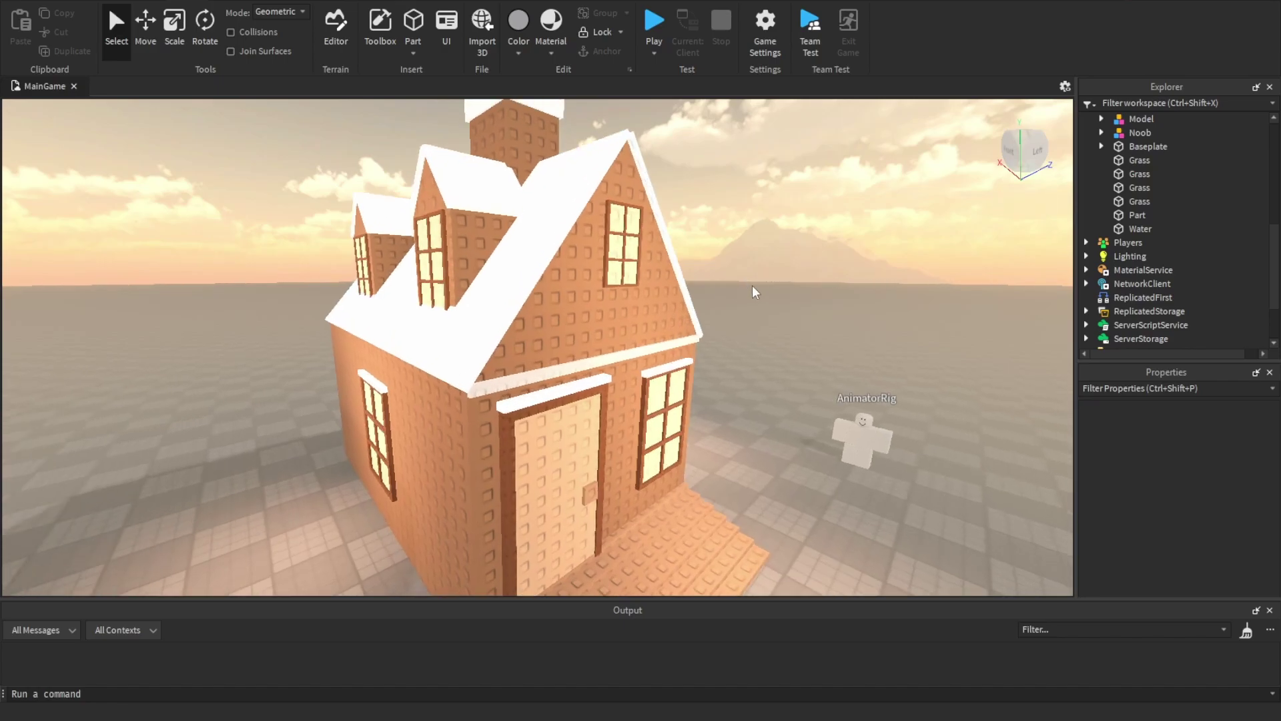
pyautogui.moveTo(780, 252); pyautogui.dragTo(780, 253, button='right')
pyautogui.scroll(4, 780, 253)
pyautogui.press('s')
pyautogui.press('w')
pyautogui.scroll(-3, 780, 253)
pyautogui.scroll(-1, 780, 253)
pyautogui.press('w')
pyautogui.press('s')
pyautogui.scroll(7, 780, 253)
pyautogui.press('s')
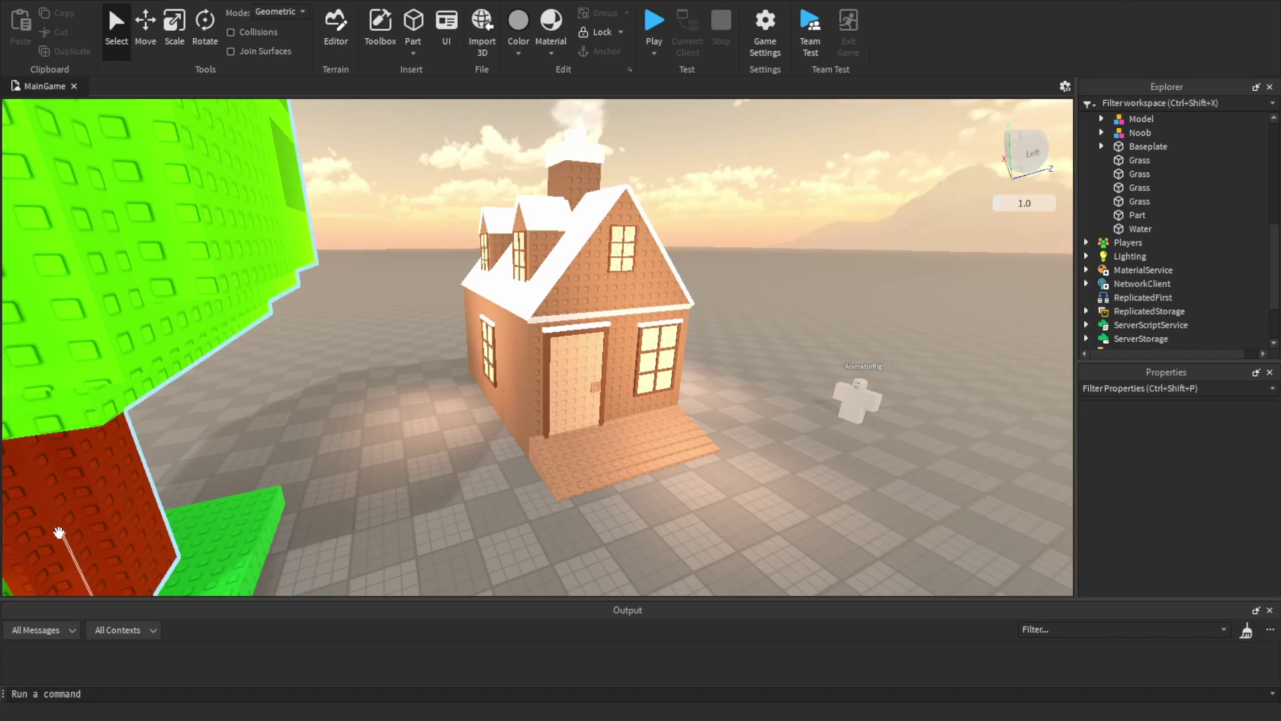